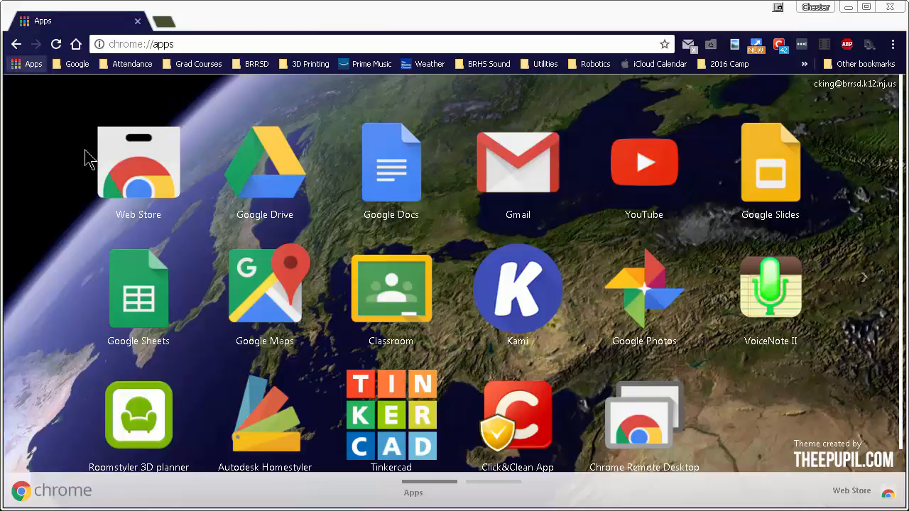
# - Open Google Classroom and start creating a class named CAD
pyautogui.click(402, 302)
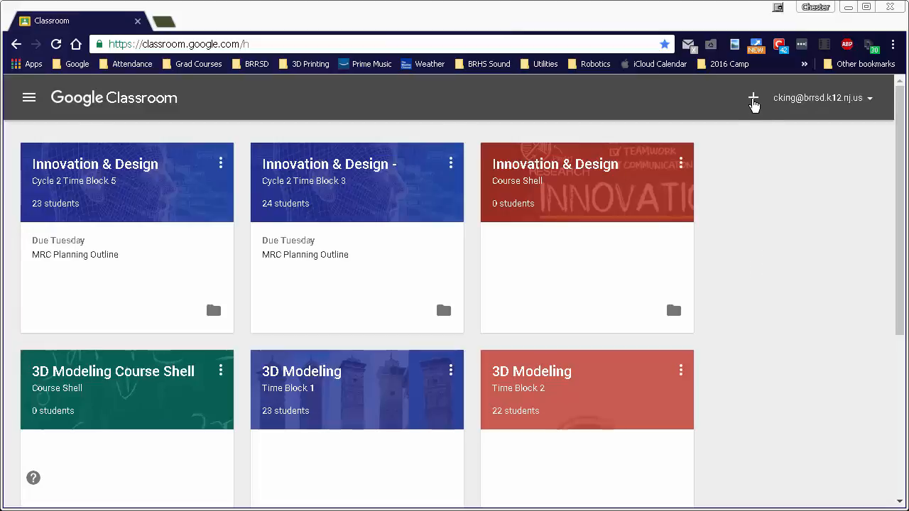
pyautogui.click(752, 101)
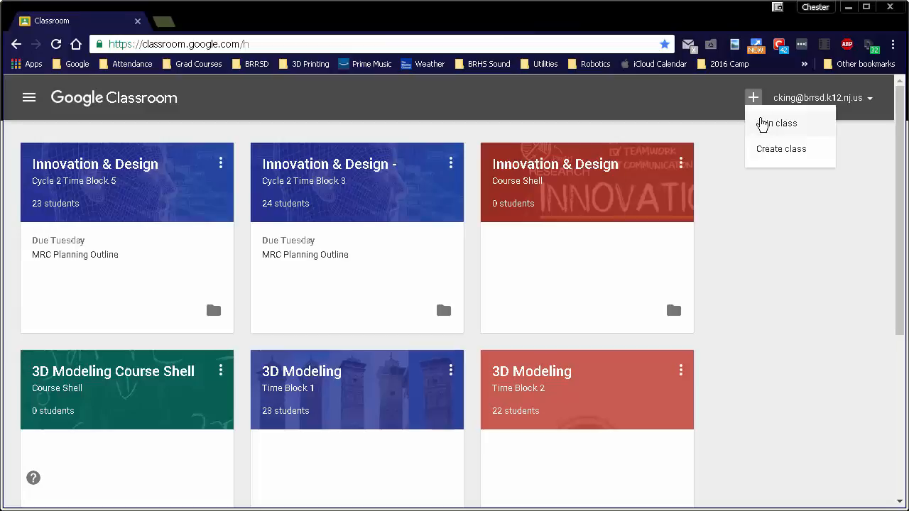
pyautogui.click(767, 151)
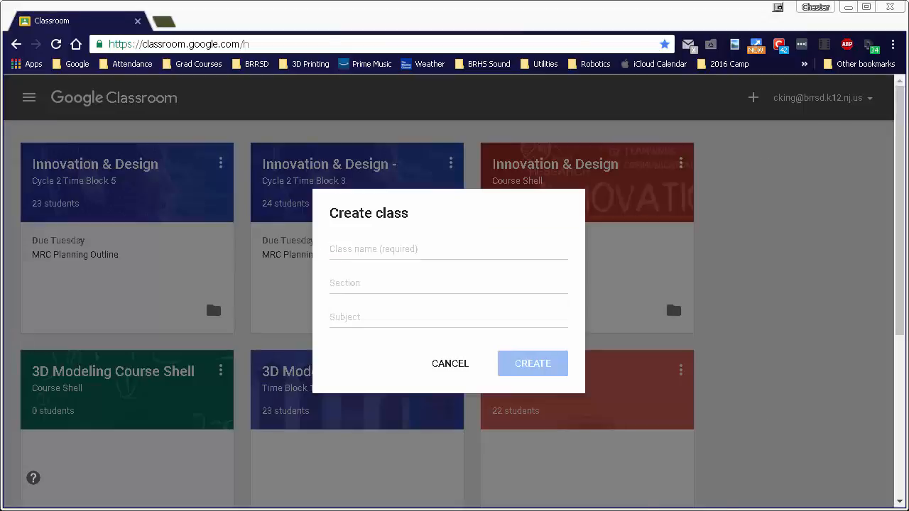
pyautogui.click(354, 248)
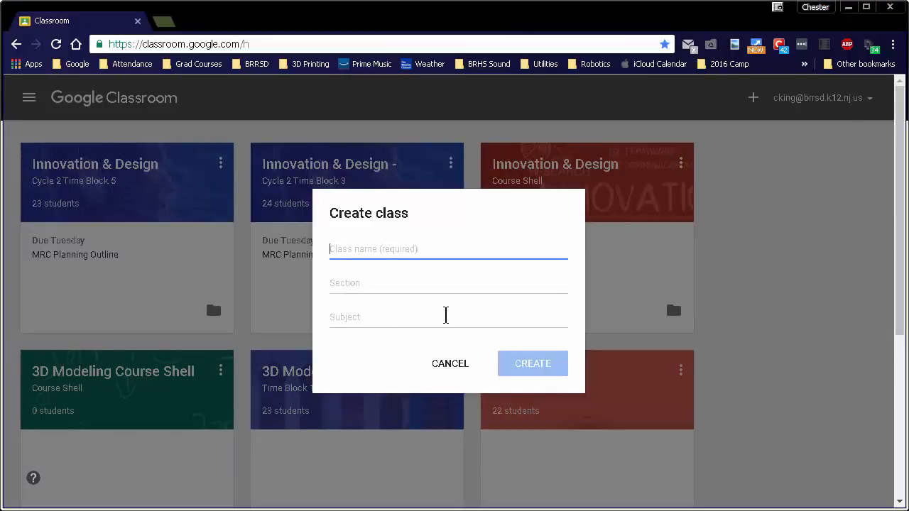
pyautogui.write('CAD')
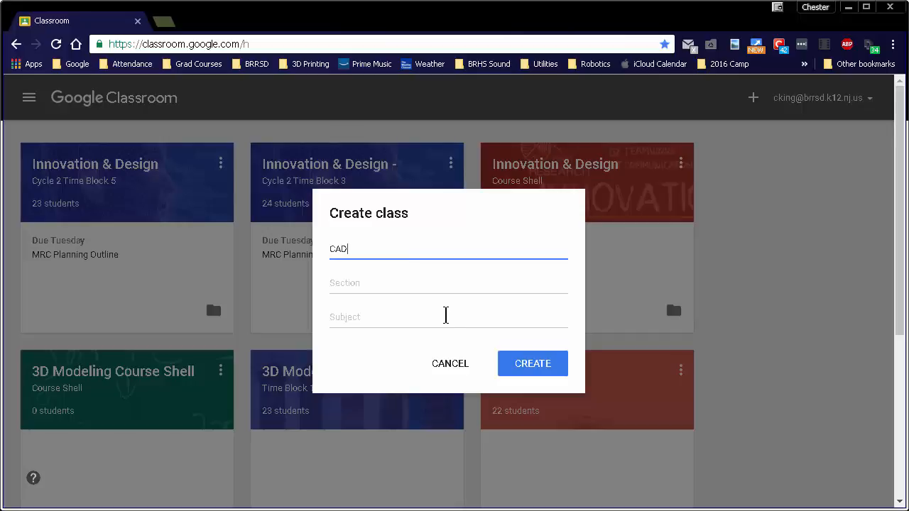
# - Set the section to Time Block 9 and the subject to Technology, and create the class
pyautogui.click(473, 283)
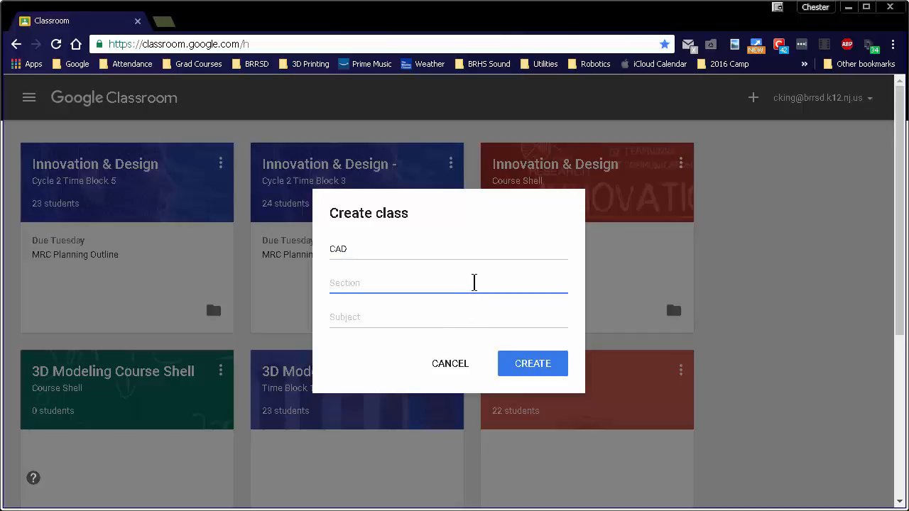
pyautogui.write('Time Block 9')
pyautogui.click(374, 321)
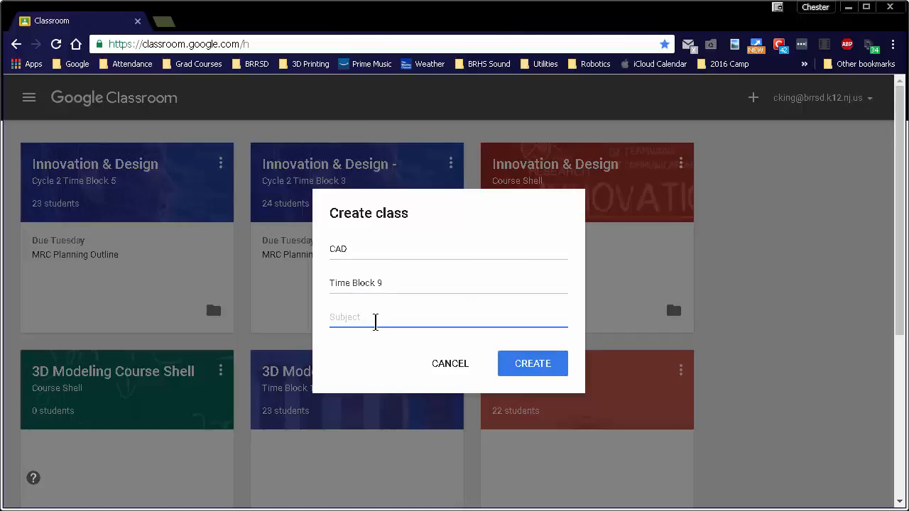
pyautogui.write('Technology')
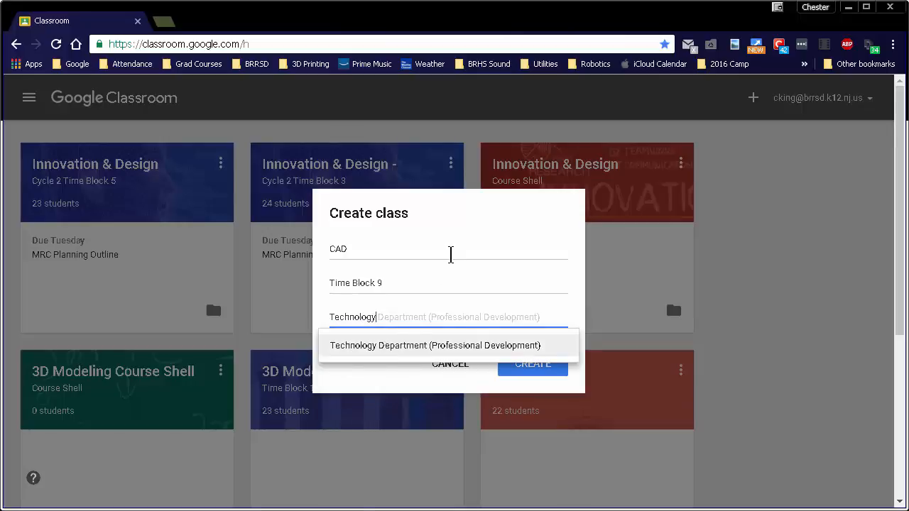
pyautogui.click(450, 253)
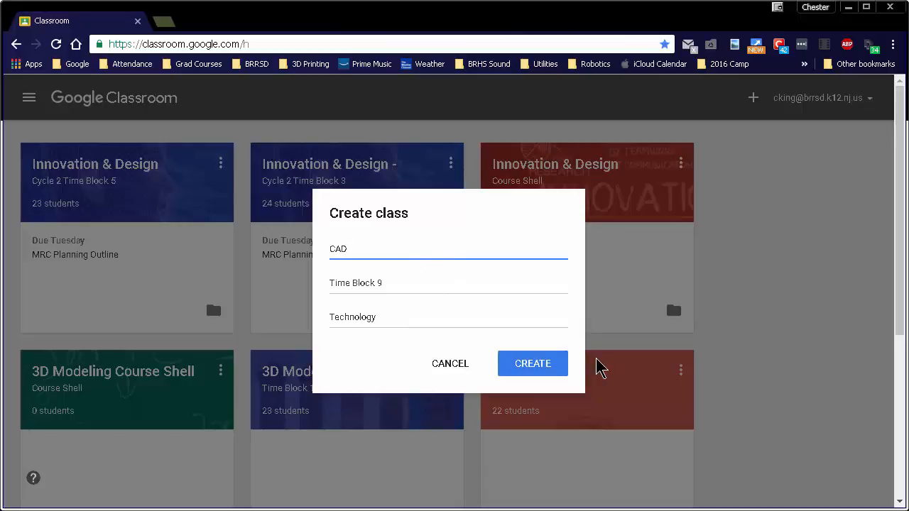
pyautogui.click(544, 365)
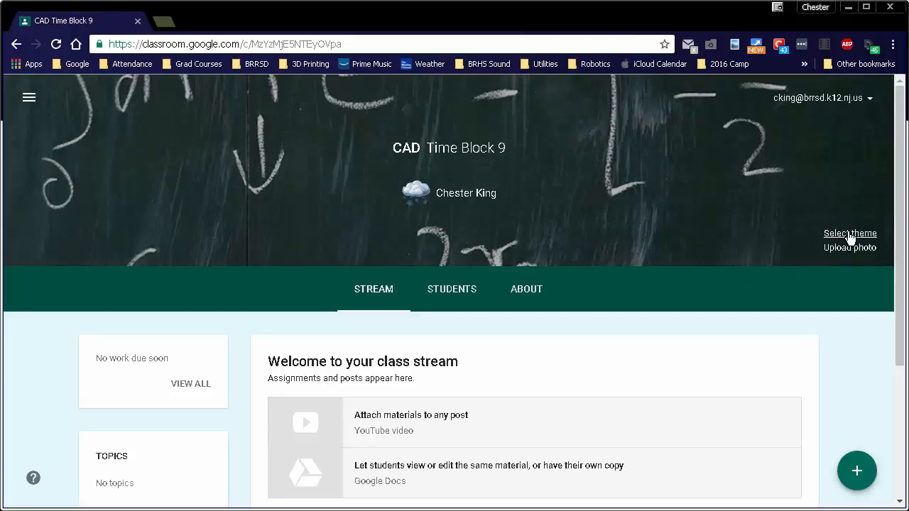
# - Look through the new class's Stream, Students and About pages, and return to the Stream
pyautogui.moveTo(900, 221); pyautogui.dragTo(887, 327)
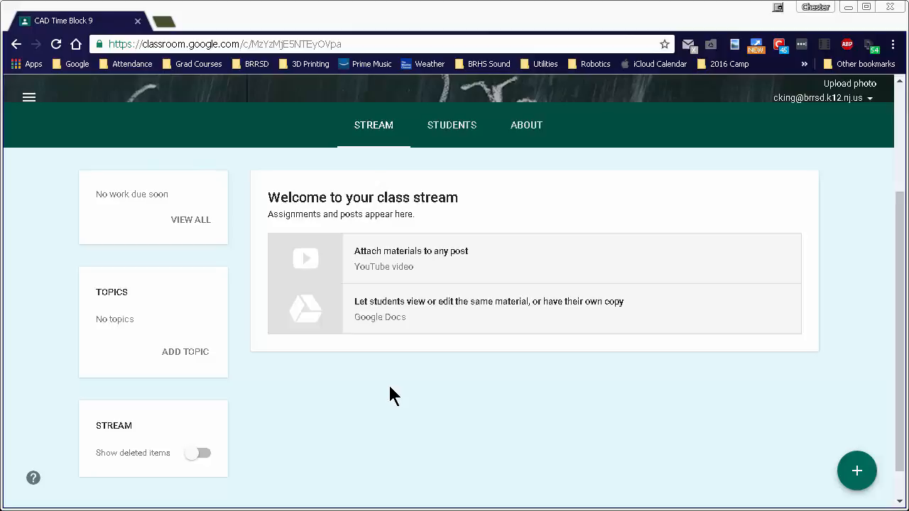
pyautogui.click(440, 125)
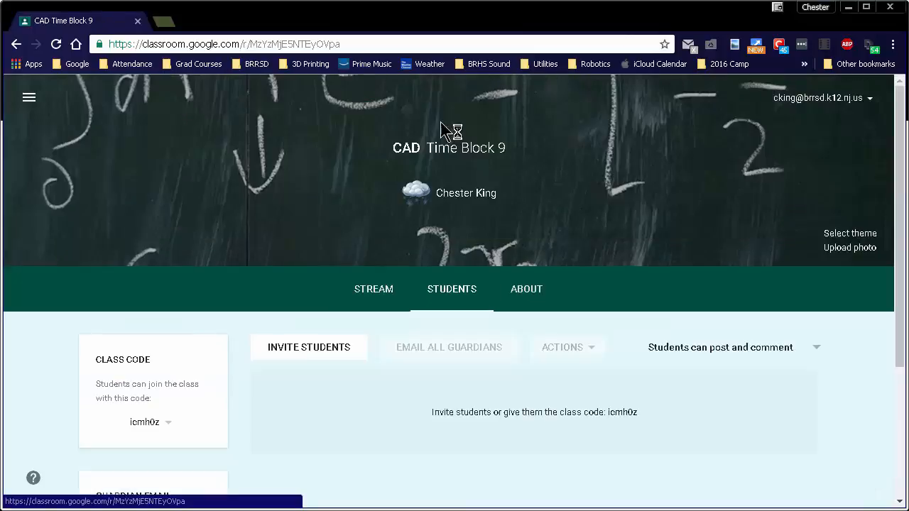
pyautogui.scroll(-1, 707, 404)
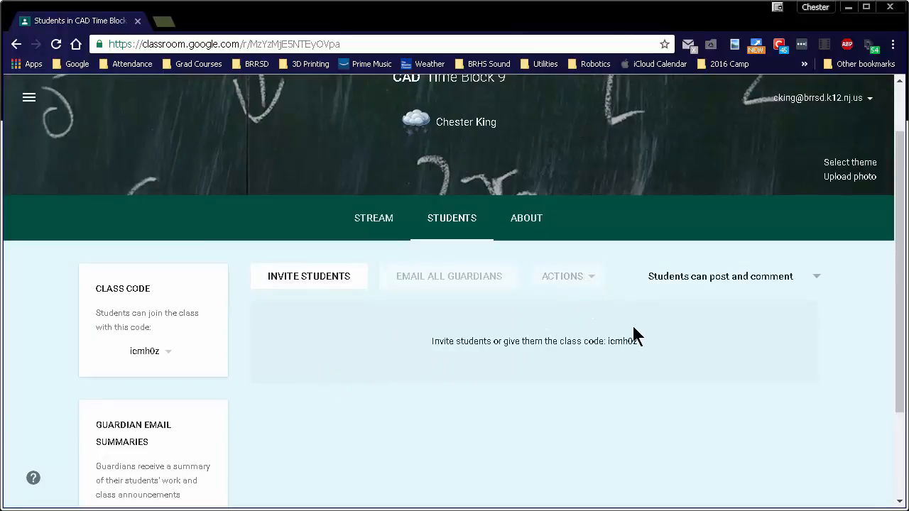
pyautogui.scroll(-1, 278, 406)
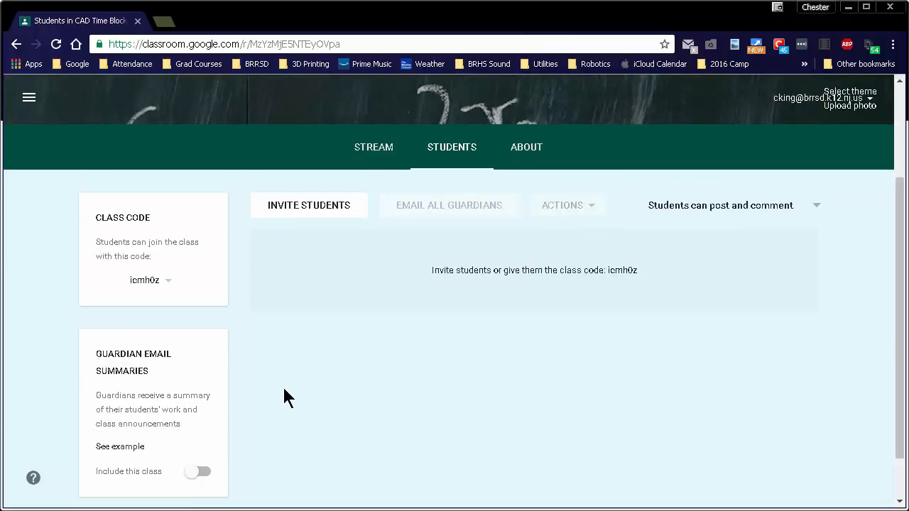
pyautogui.click(524, 149)
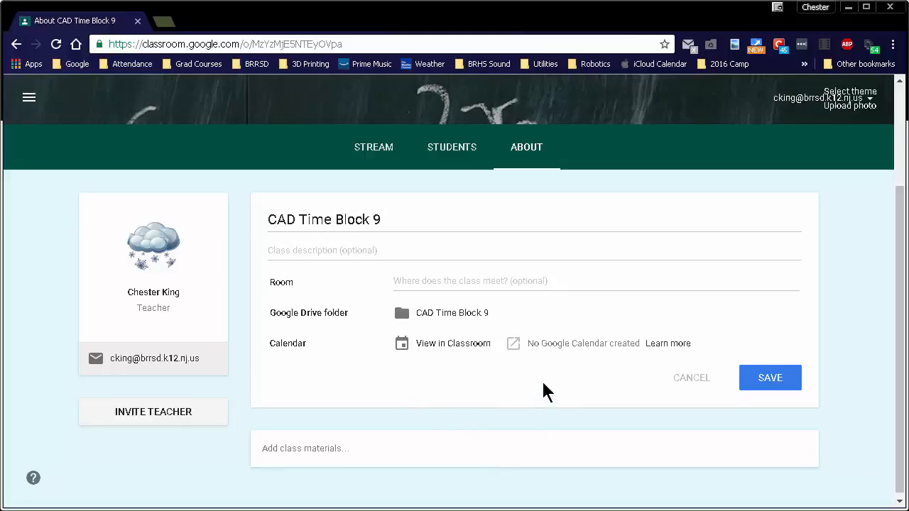
pyautogui.click(398, 166)
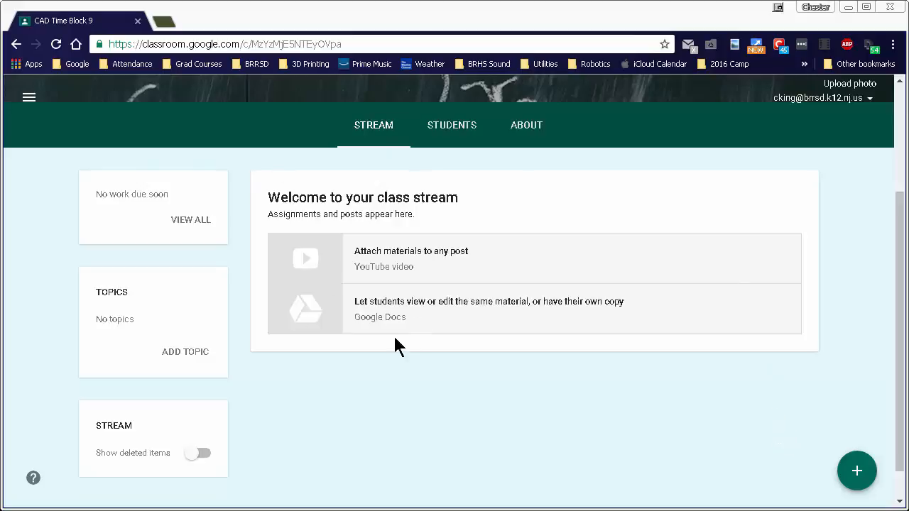
# - Create an announcement for CAD Time Block 9 that welcomes students to the teacher's CAD course, naming the teacher
pyautogui.moveTo(860, 474)
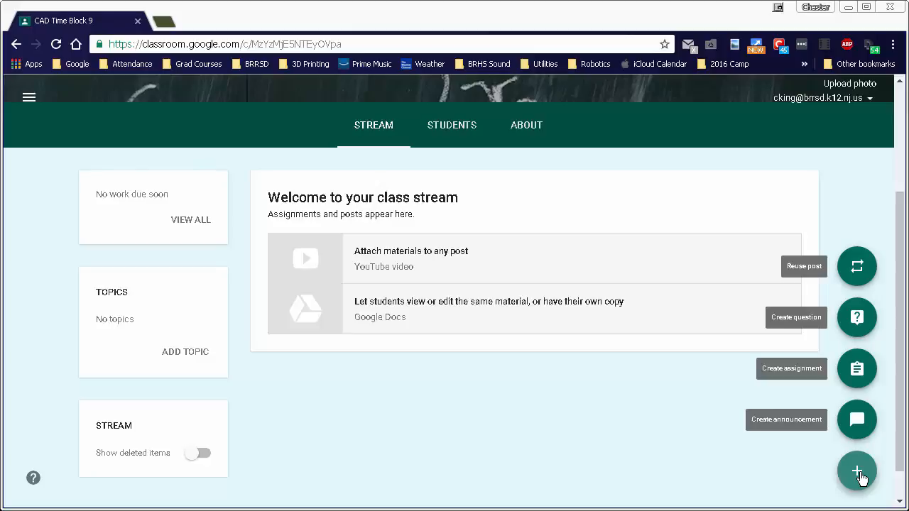
pyautogui.click(857, 425)
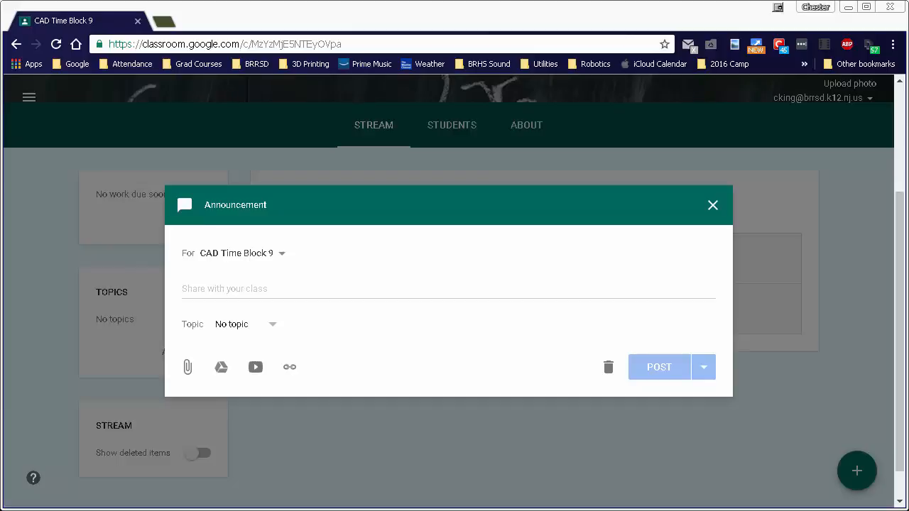
pyautogui.click(196, 289)
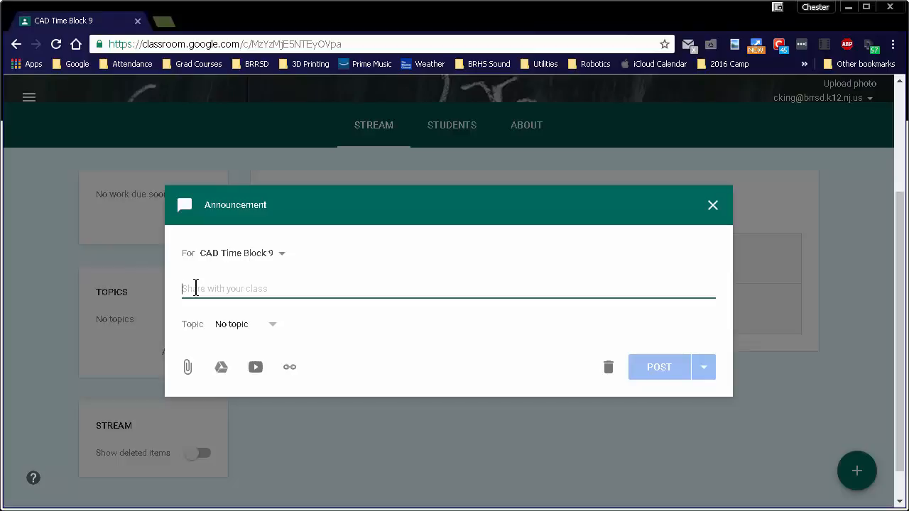
pyautogui.write('WElcom')
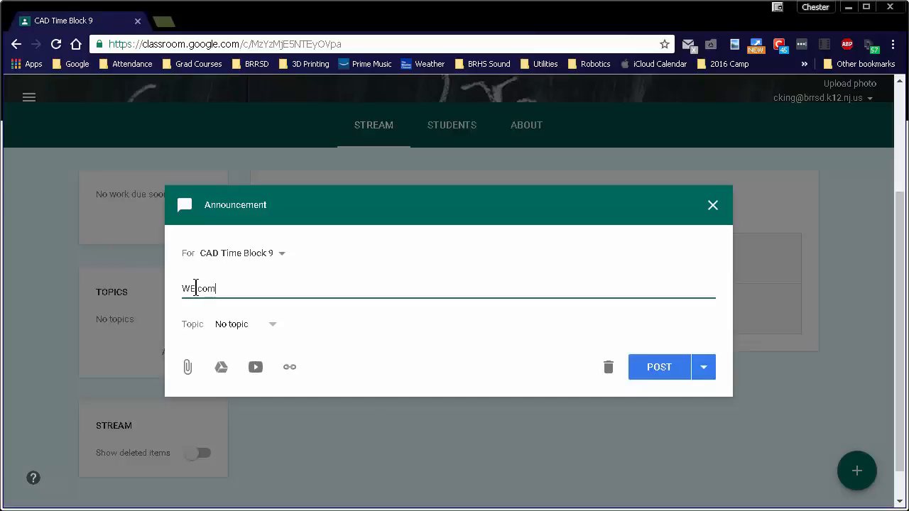
pyautogui.press('BackSpace')
pyautogui.press('BackSpace')
pyautogui.press('BackSpace')
pyautogui.write('elco')
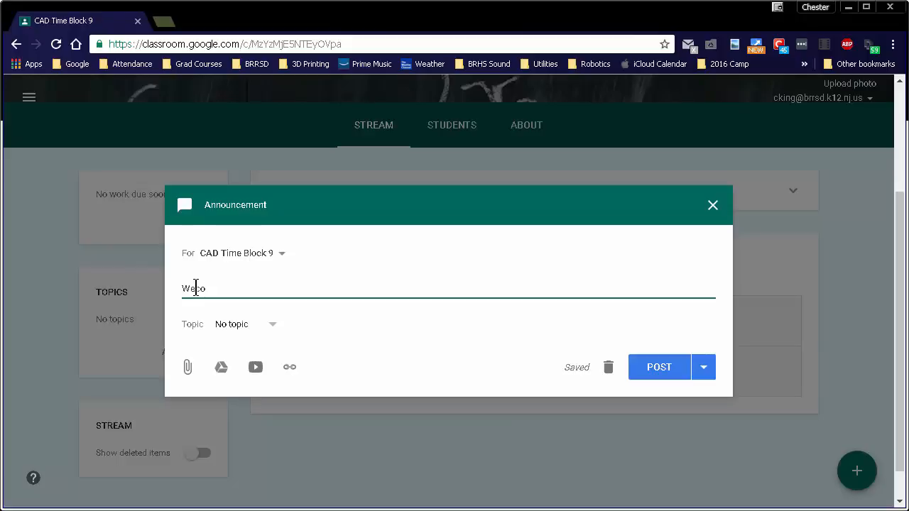
pyautogui.write('me to Mr Kings CAD course')
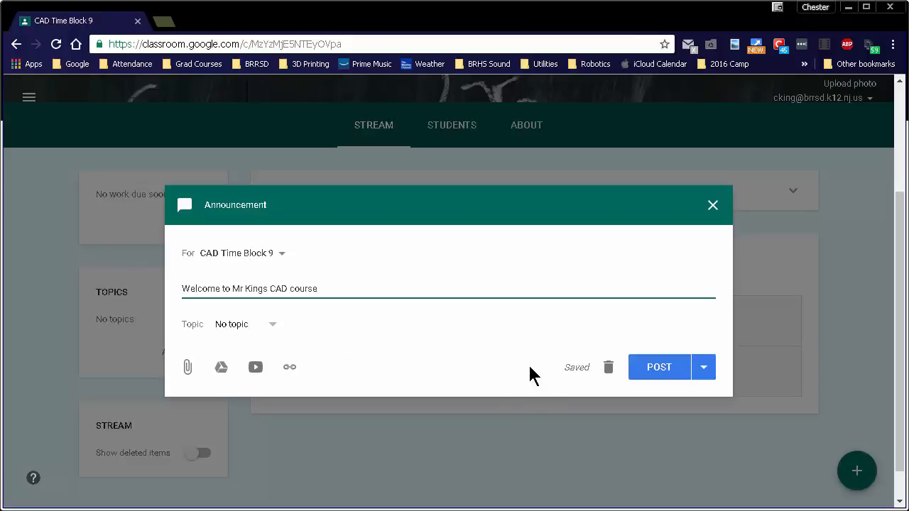
# - Post the welcome announcement immediately to the class stream, leaving it without a topic
pyautogui.click(275, 328)
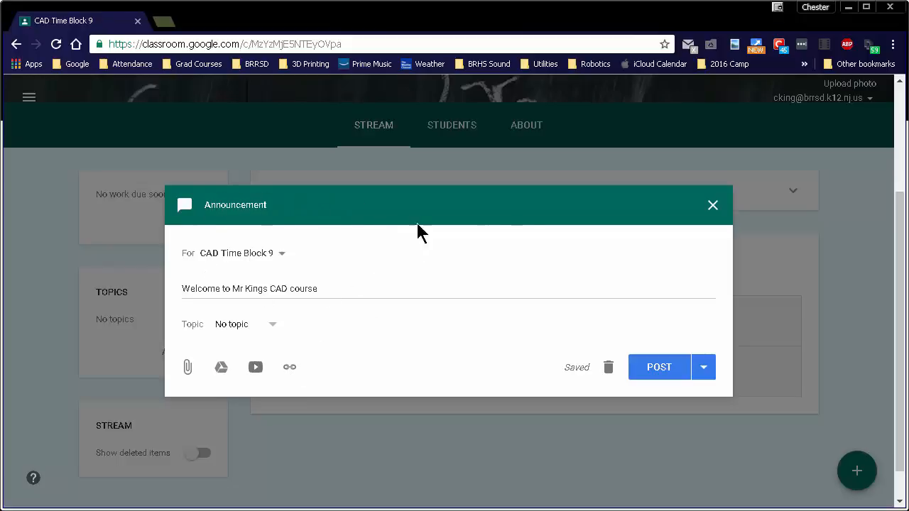
pyautogui.click(705, 373)
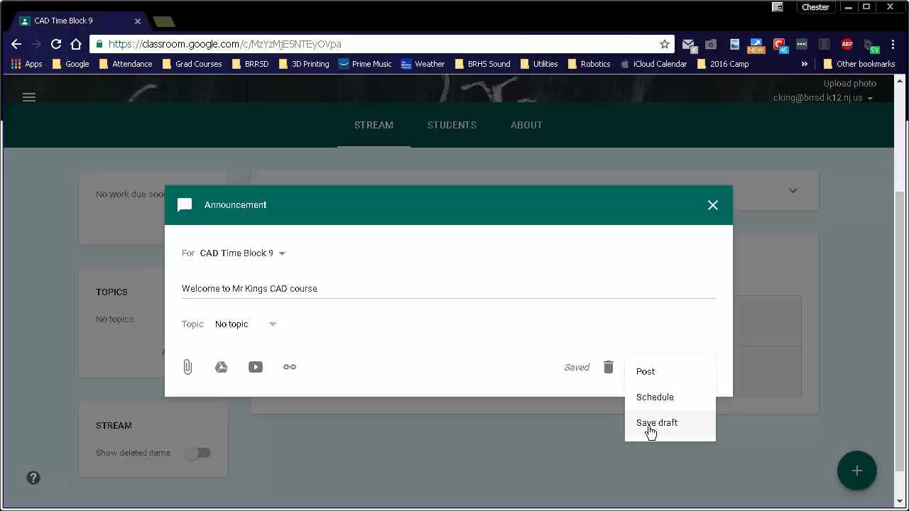
pyautogui.click(647, 371)
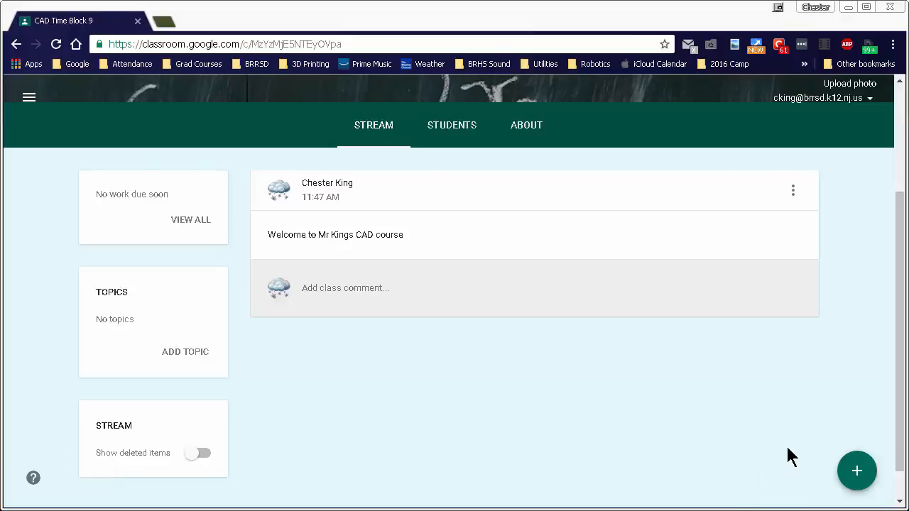
# - Create a question for the class that asks "What is CAD?"
pyautogui.moveTo(855, 472)
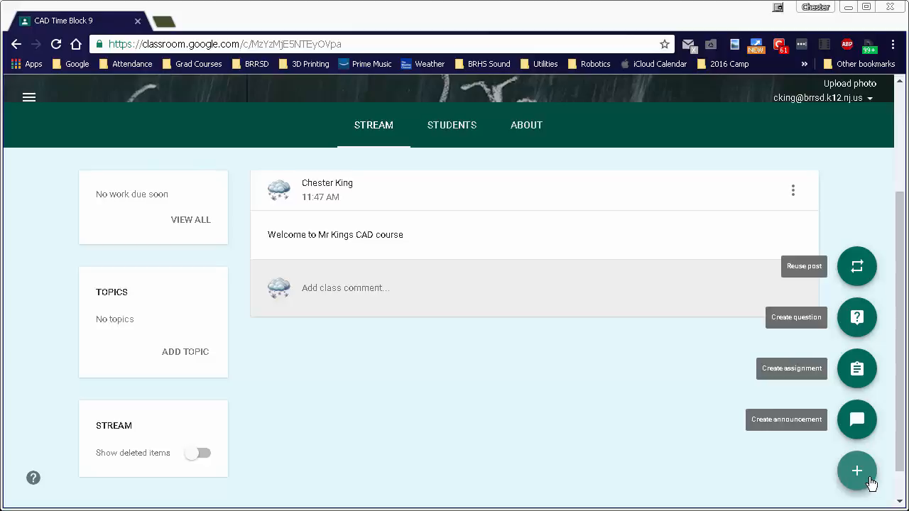
pyautogui.click(858, 317)
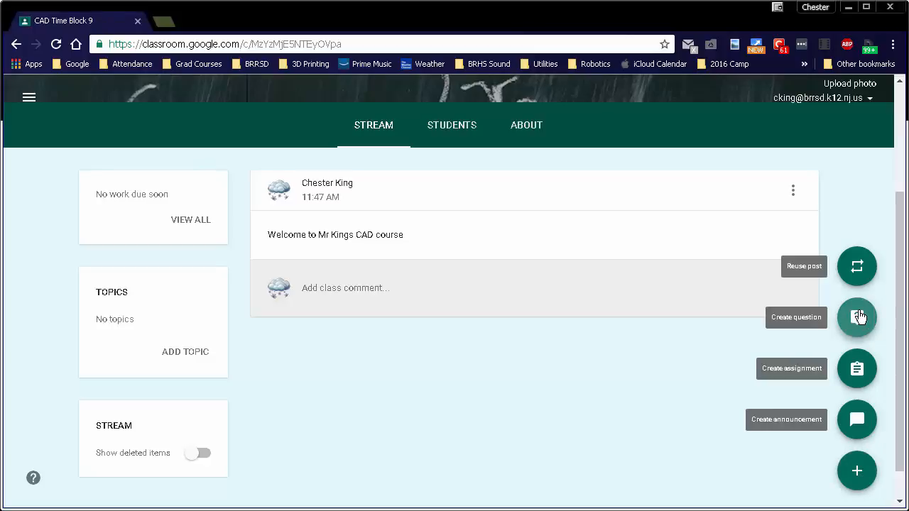
pyautogui.click(238, 247)
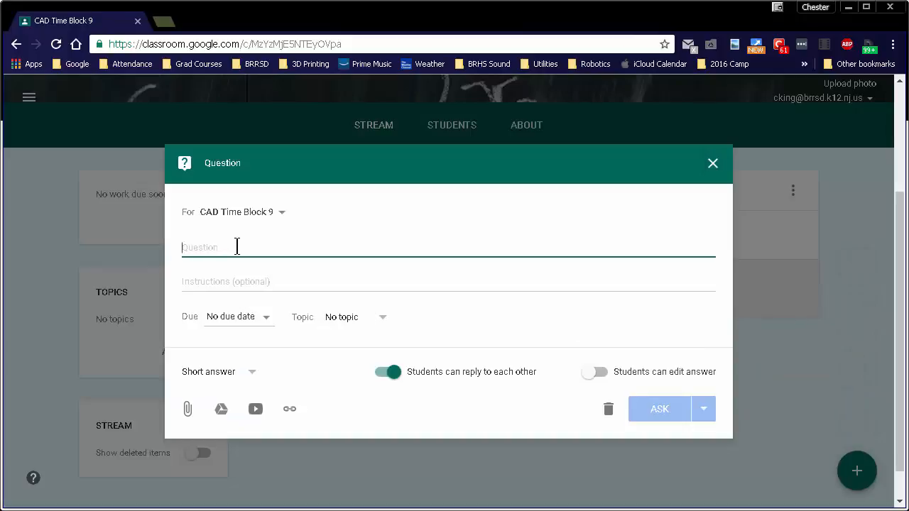
pyautogui.write('What ')
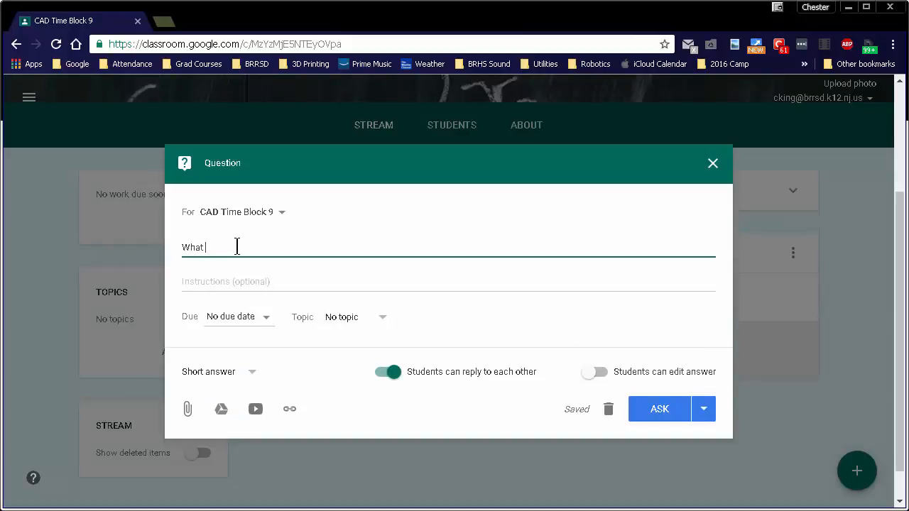
pyautogui.write('is CAD?')
# - Add the instructions "Answer in complete sentences" to the question
pyautogui.click(274, 282)
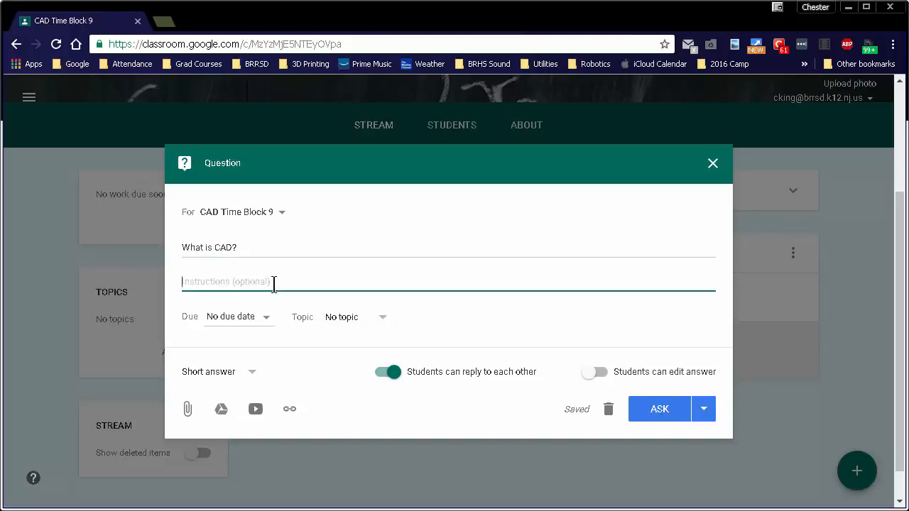
pyautogui.write('Answe')
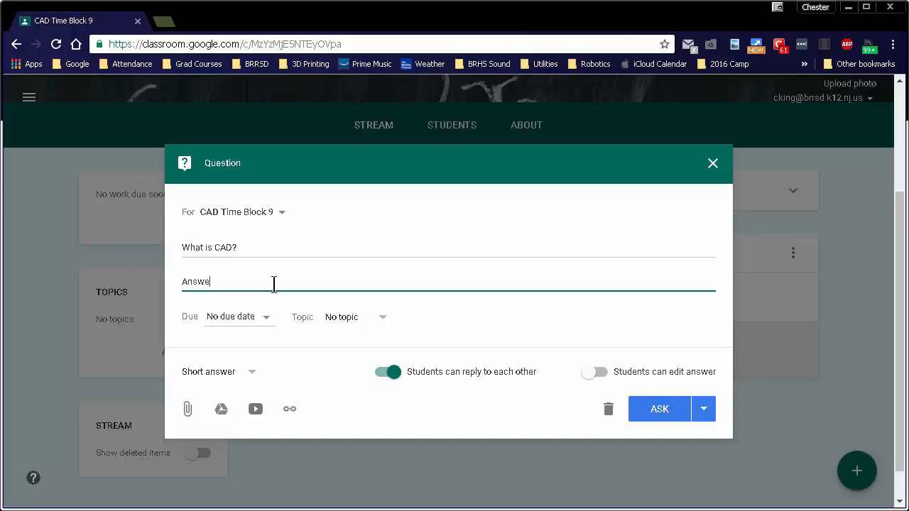
pyautogui.write('r in')
pyautogui.press('BackSpace')
pyautogui.write('n complete sentances')
pyautogui.press('BackSpace')
pyautogui.press('BackSpace')
pyautogui.press('BackSpace')
pyautogui.press('BackSpace')
pyautogui.press('BackSpace')
pyautogui.press('BackSpace')
pyautogui.write('tences')
# - Set the question's due date to Dec 16, 2016, turn off students replying to each other, and allow students to edit their answer
pyautogui.click(264, 327)
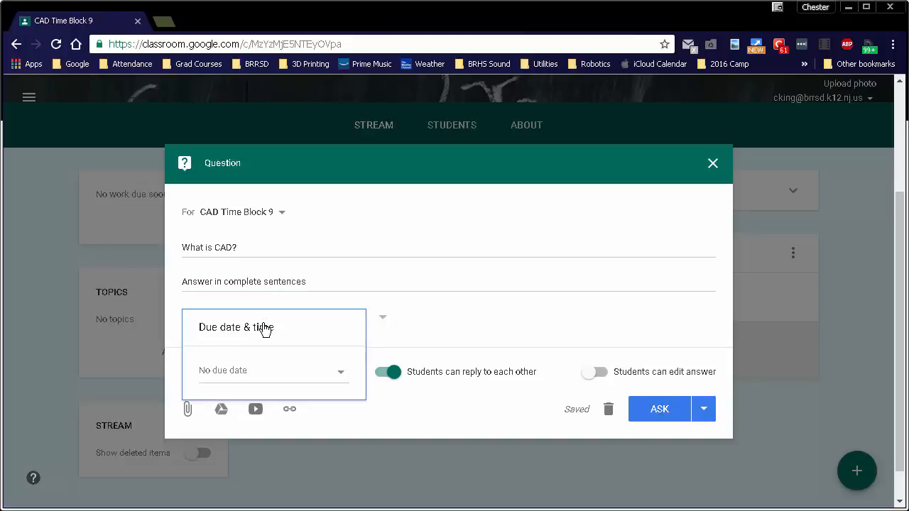
pyautogui.click(343, 373)
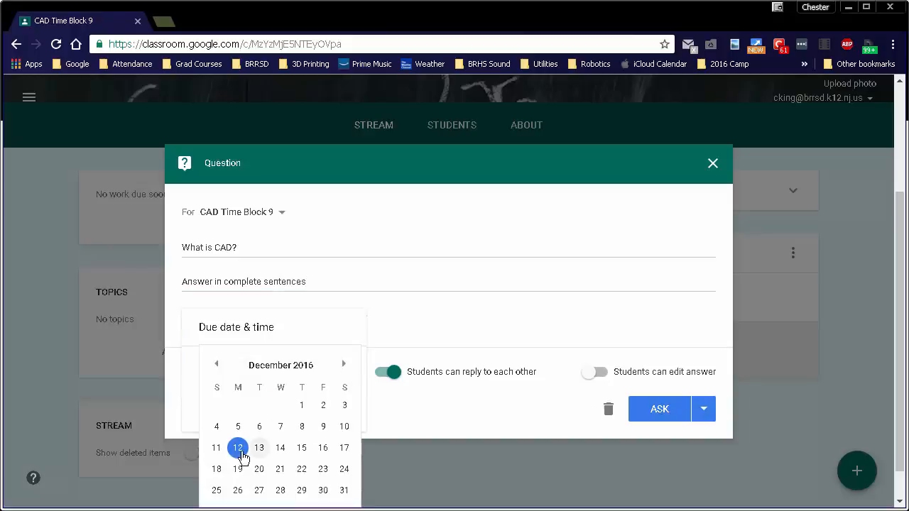
pyautogui.click(323, 453)
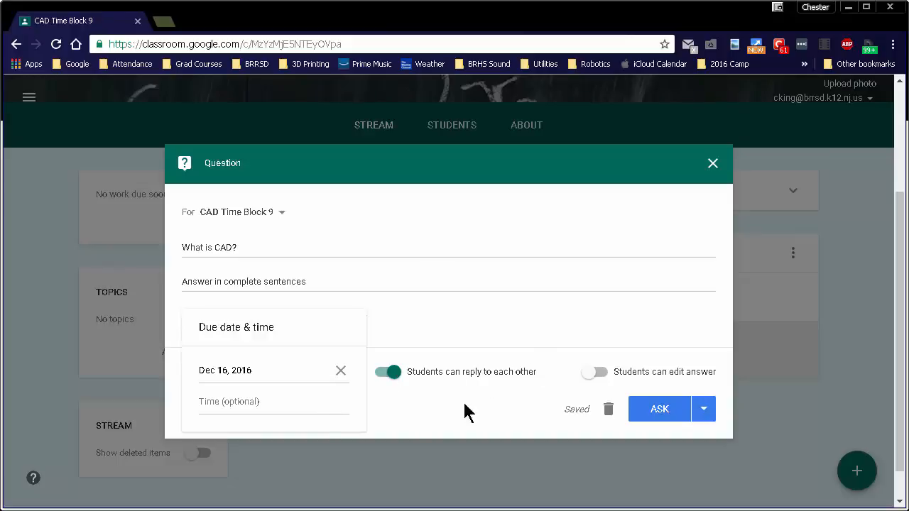
pyautogui.click(503, 398)
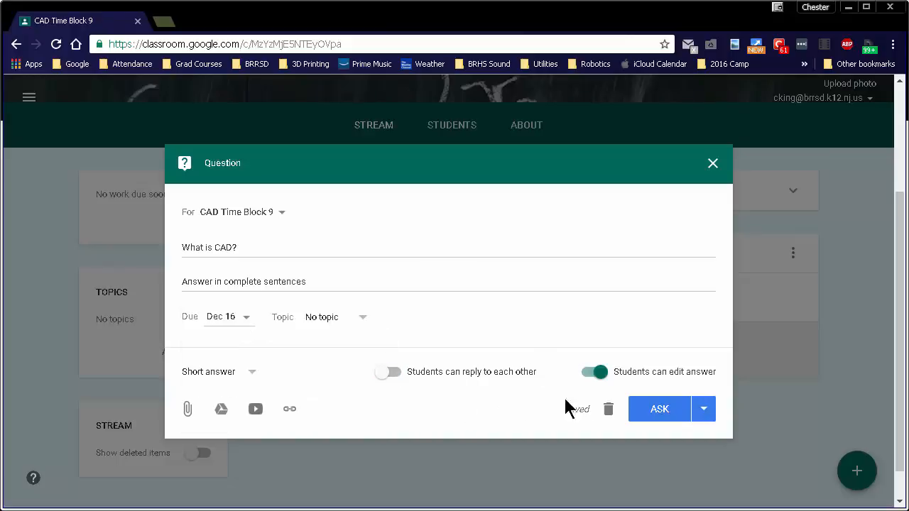
# - Post the "What is CAD?" question to the class, check its student answers page, and return to the stream
pyautogui.click(658, 411)
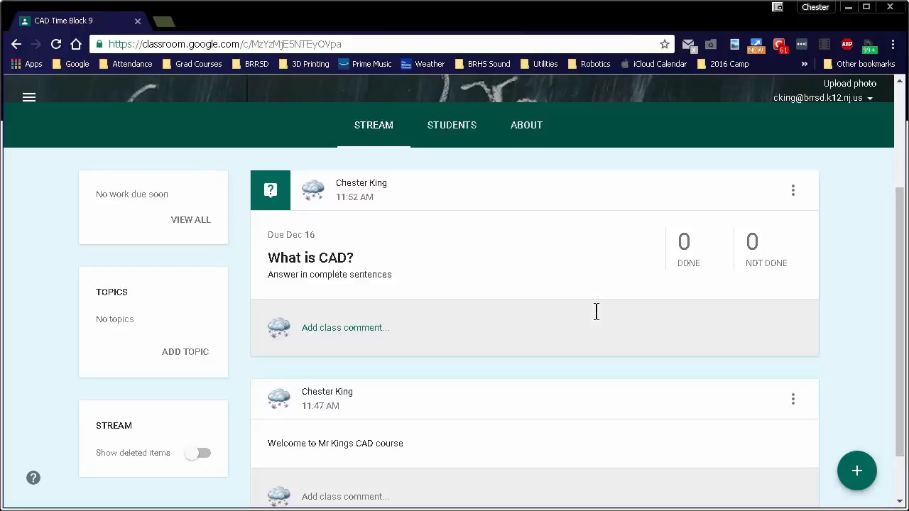
pyautogui.click(689, 261)
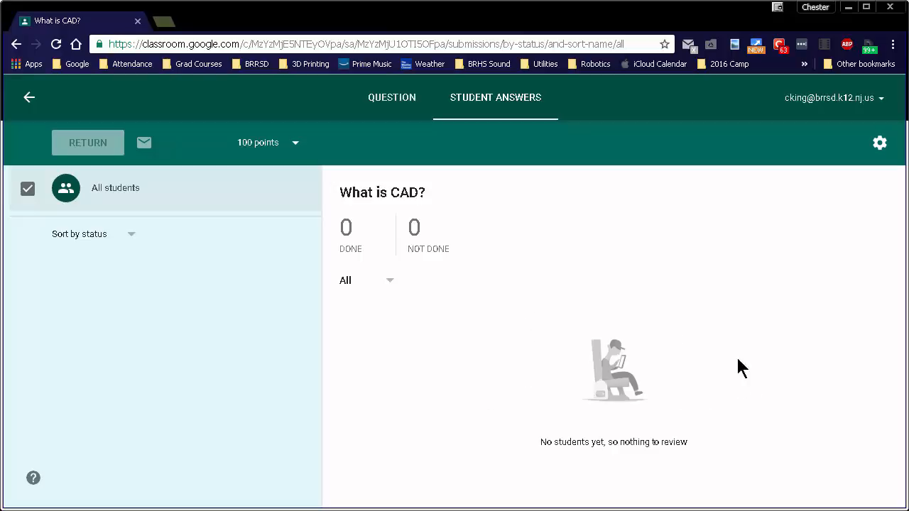
pyautogui.click(29, 98)
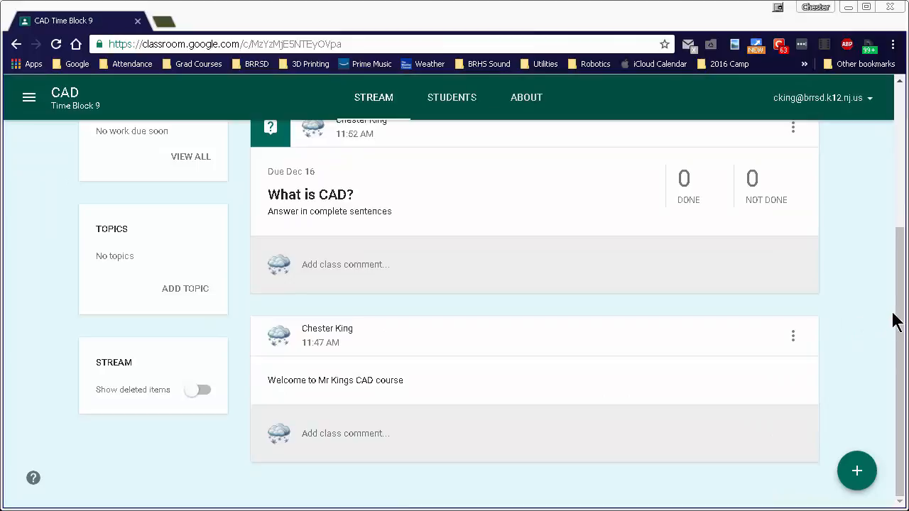
# - Create an assignment for the class titled "Planning Outline"
pyautogui.moveTo(846, 484)
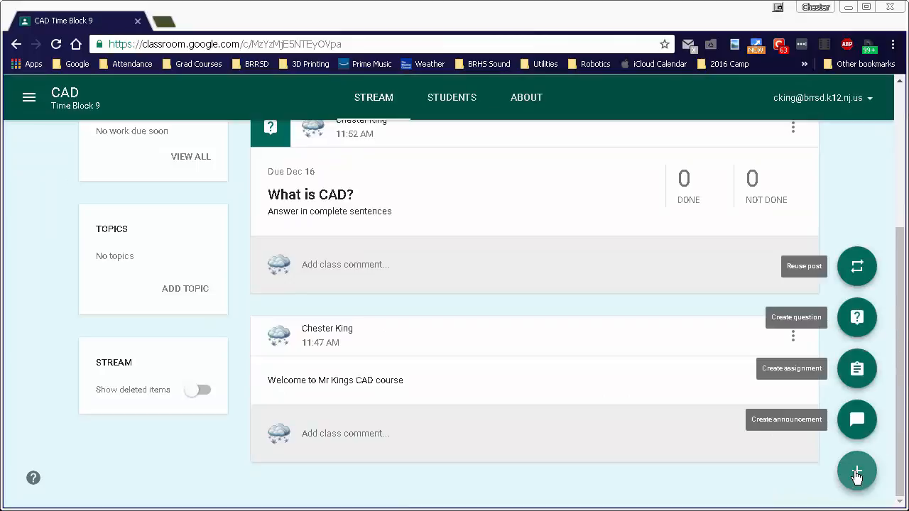
pyautogui.click(854, 371)
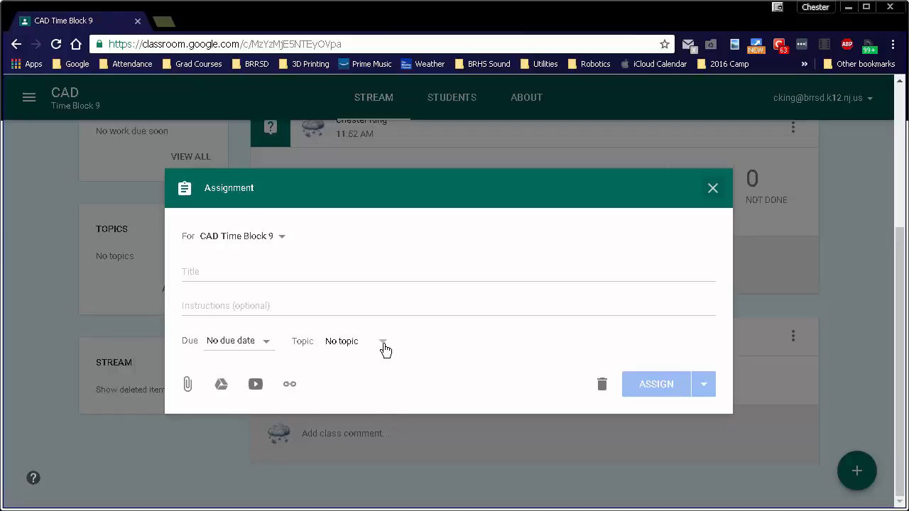
pyautogui.click(249, 272)
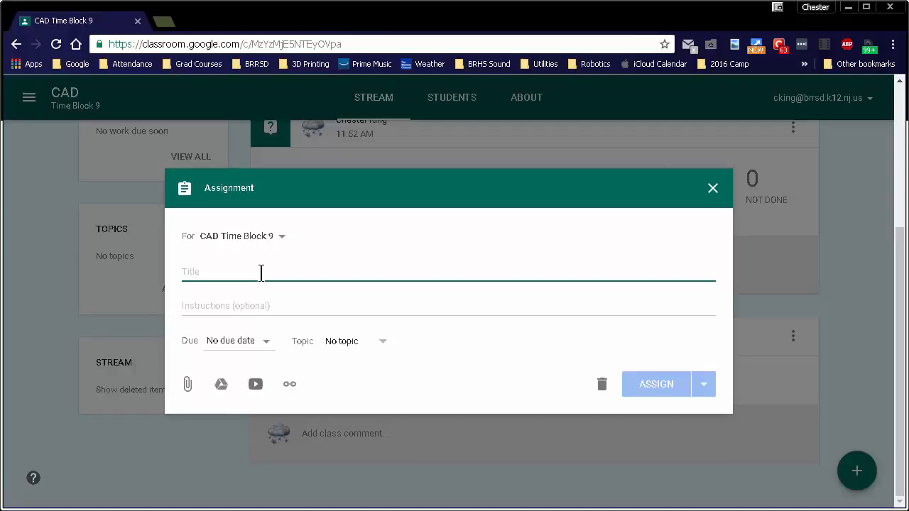
pyautogui.write('Plannin')
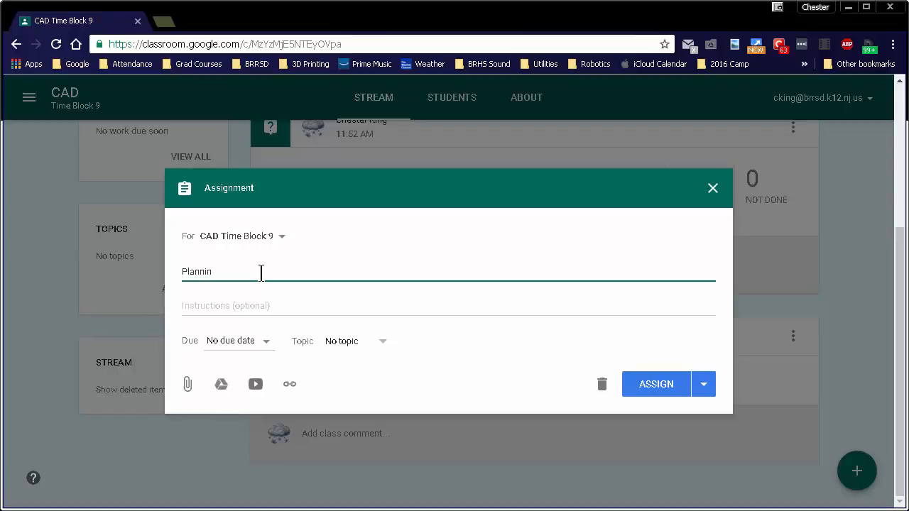
pyautogui.write('g Outing')
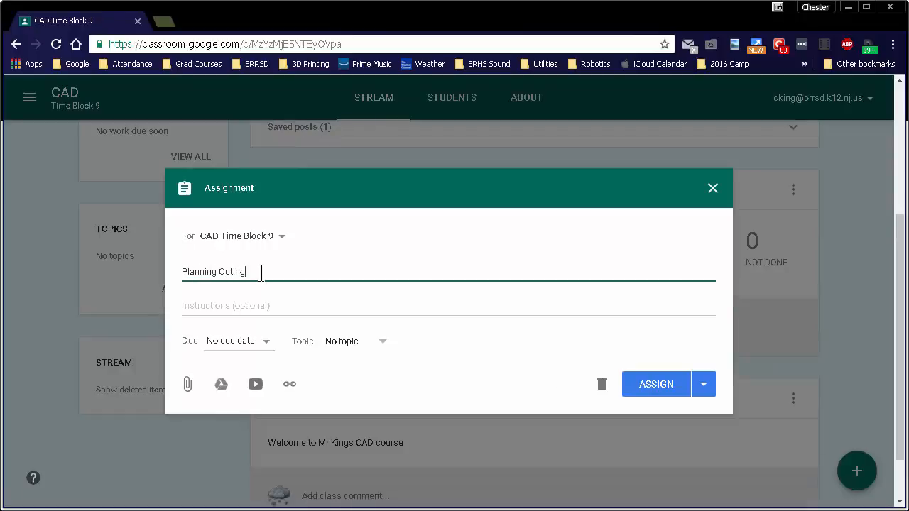
pyautogui.press('BackSpace')
pyautogui.press('BackSpace')
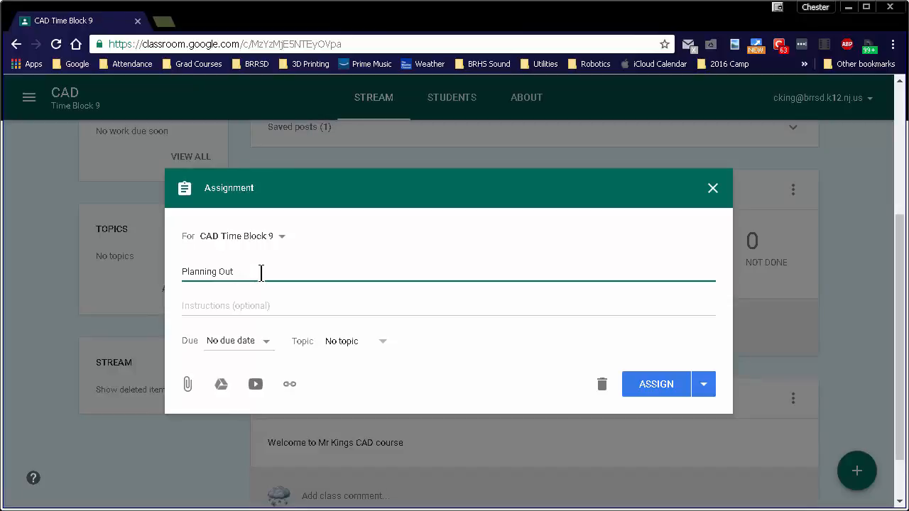
pyautogui.write('line')
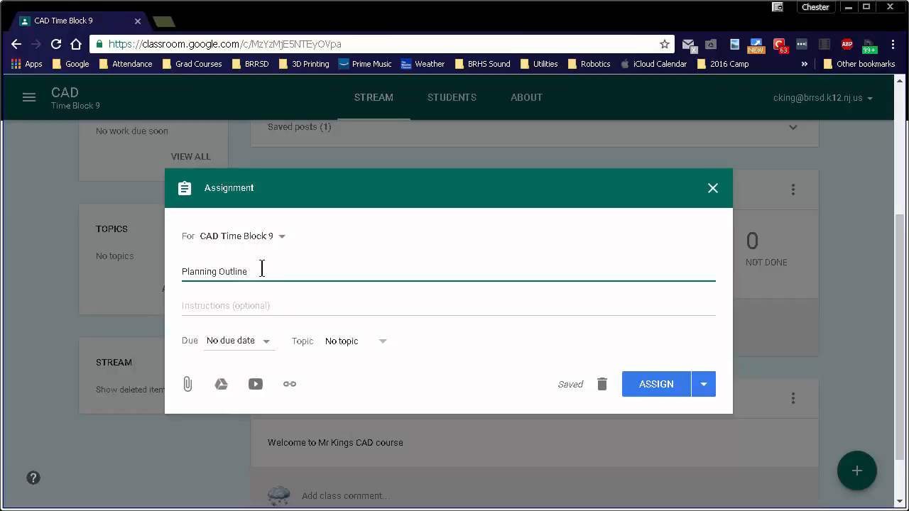
# - Attach "[Template] Roller Coaster Research & Planning Outline" from Google Drive to the assignment and look through the document
pyautogui.click(222, 388)
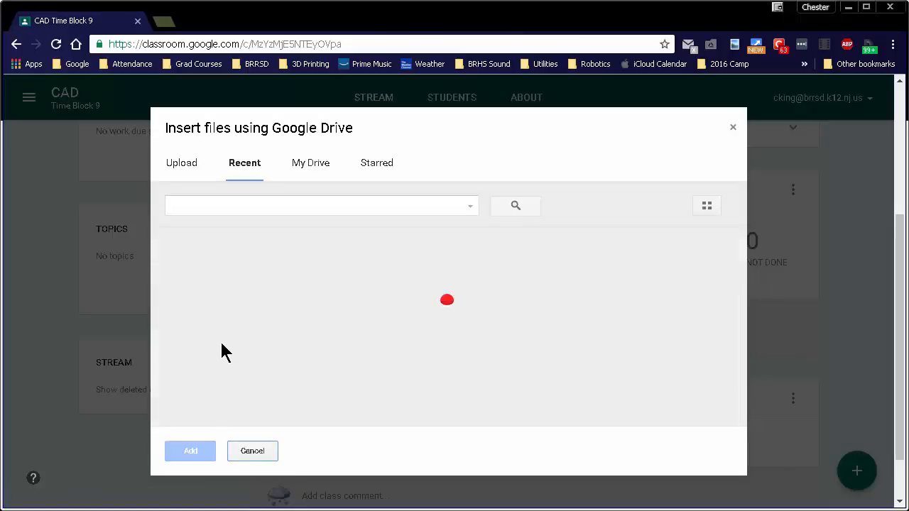
pyautogui.doubleClick(233, 310)
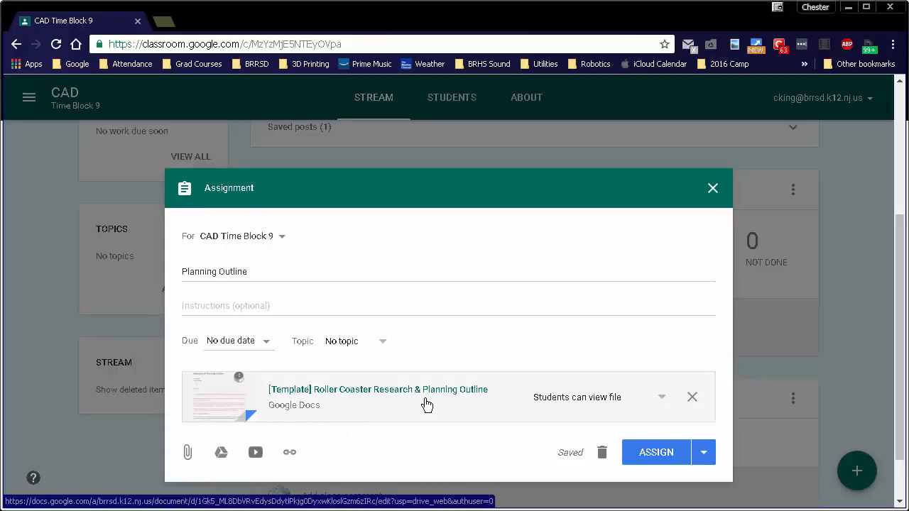
pyautogui.click(339, 400)
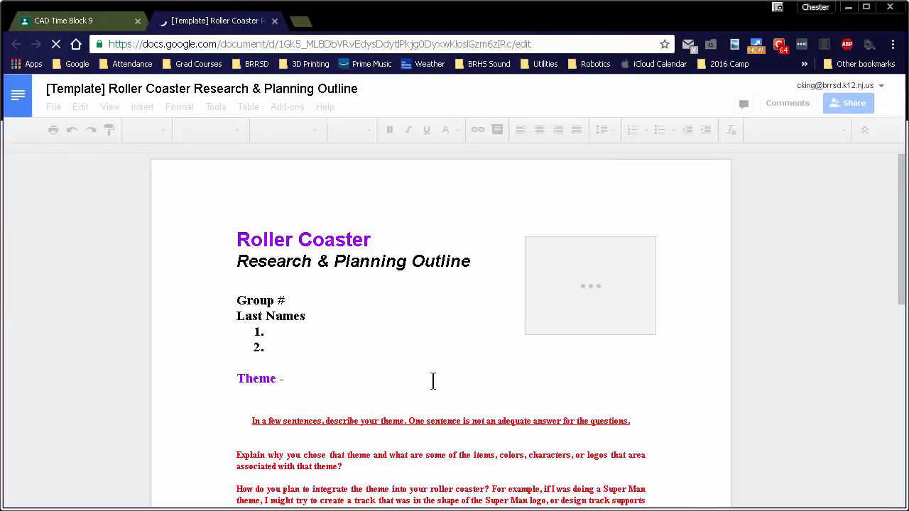
pyautogui.scroll(-2, 492, 394)
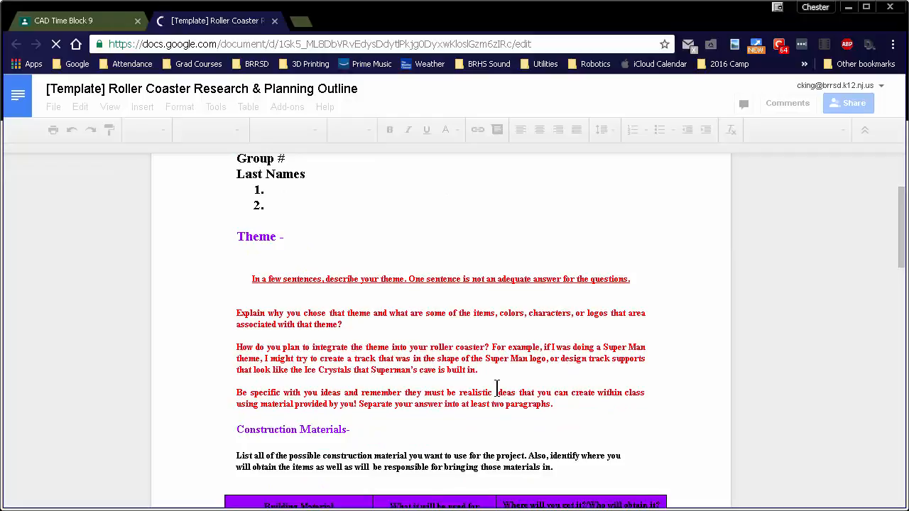
pyautogui.moveTo(906, 206)
pyautogui.mouseDown()
pyautogui.moveTo(890, 470)
pyautogui.moveTo(888, 211)
pyautogui.mouseUp()
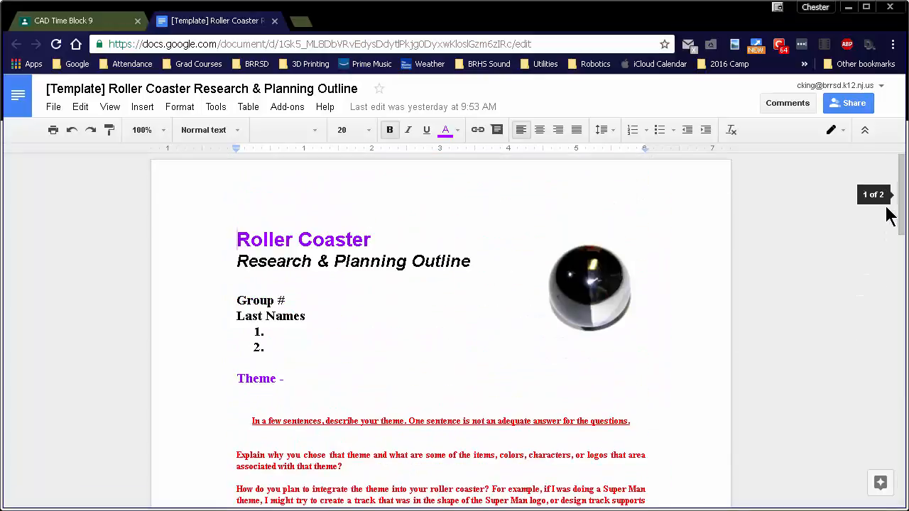
pyautogui.click(274, 20)
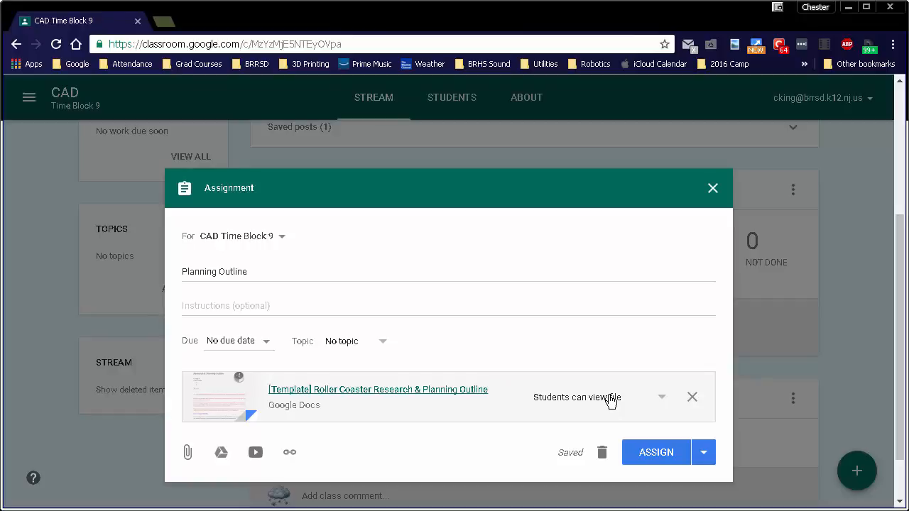
# - Set the attached template to make a copy for each student and assign the Planning Outline to the class
pyautogui.click(659, 402)
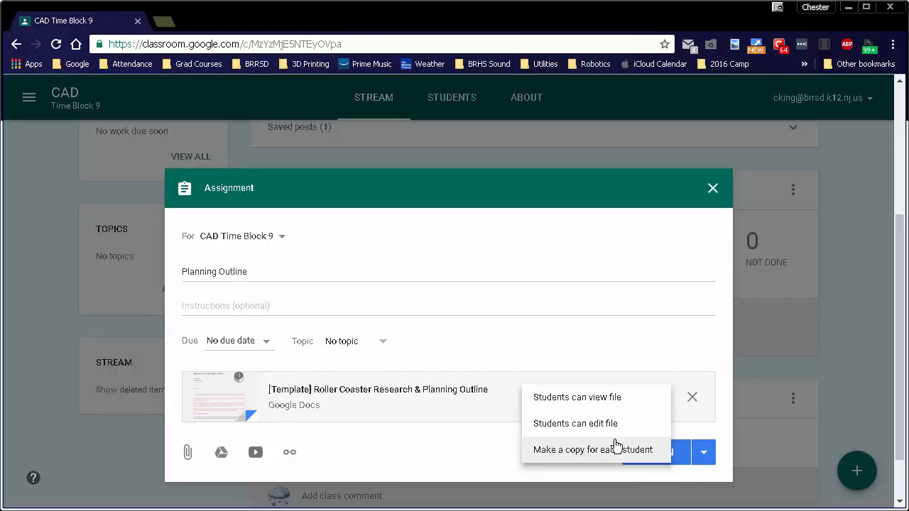
pyautogui.click(568, 454)
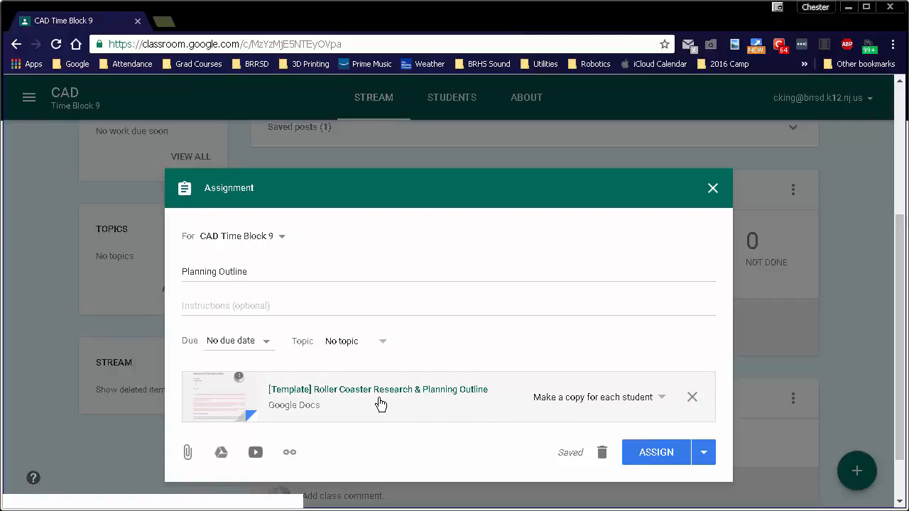
pyautogui.click(654, 454)
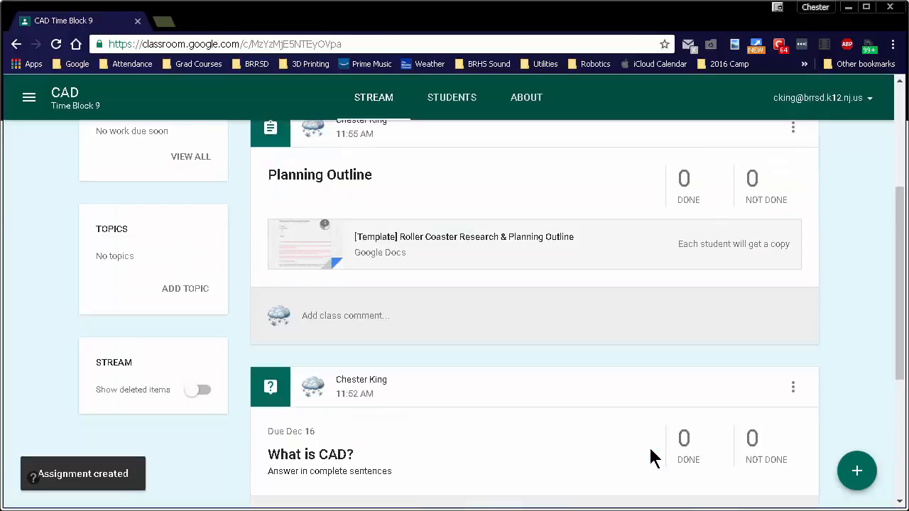
# - Create another assignment for the class titled "CAD Drawing #1 - Custom House"
pyautogui.scroll(2, 589, 370)
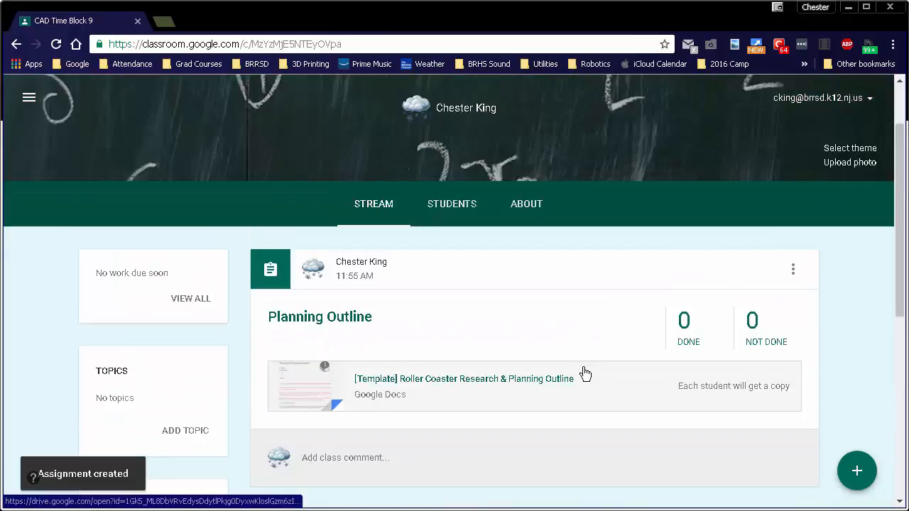
pyautogui.scroll(-1, 750, 478)
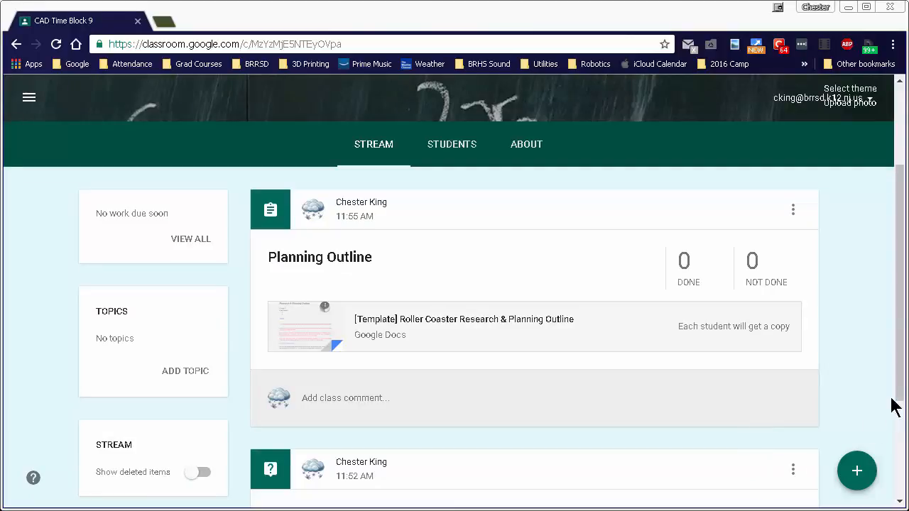
pyautogui.moveTo(897, 401); pyautogui.dragTo(899, 424)
pyautogui.moveTo(851, 482)
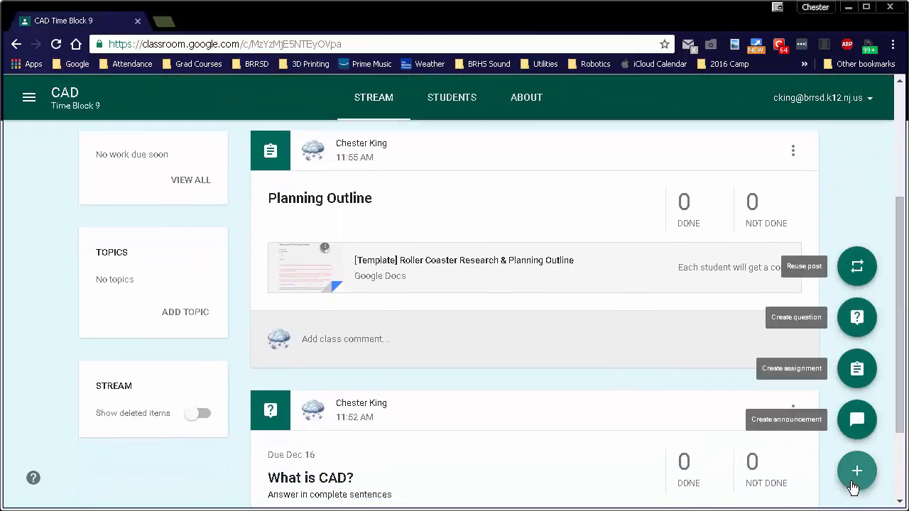
pyautogui.click(854, 377)
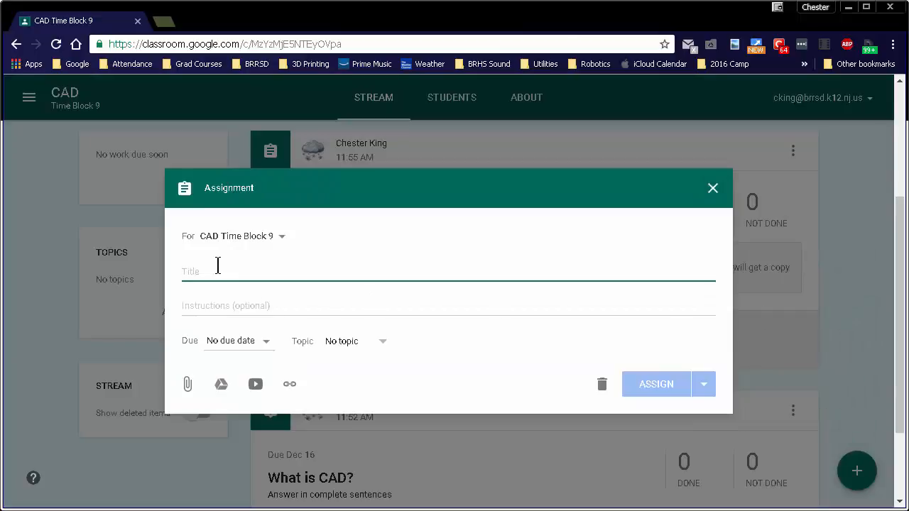
pyautogui.write('CAD Drawing #1 Custom House')
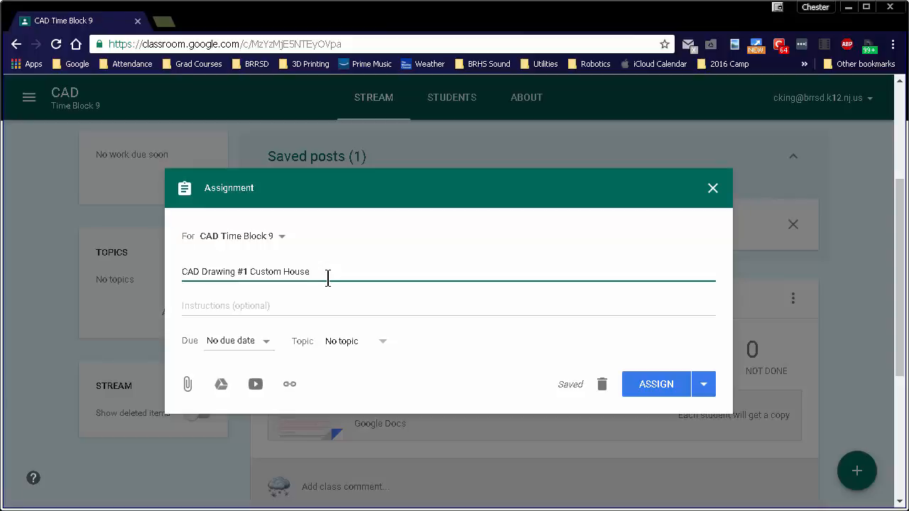
pyautogui.click(251, 271)
pyautogui.write('-')
pyautogui.click(339, 200)
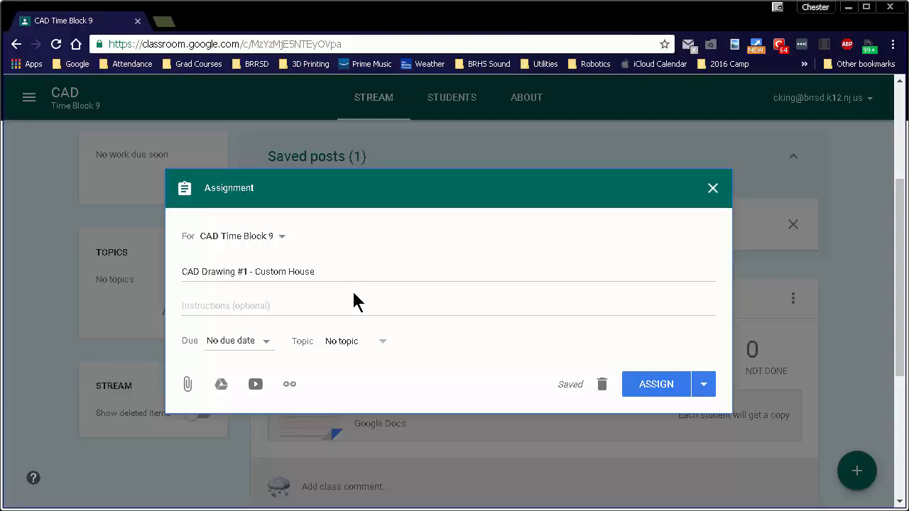
# - Set the Custom House assignment's due date to Dec 16, 2016, without a due time
pyautogui.click(263, 345)
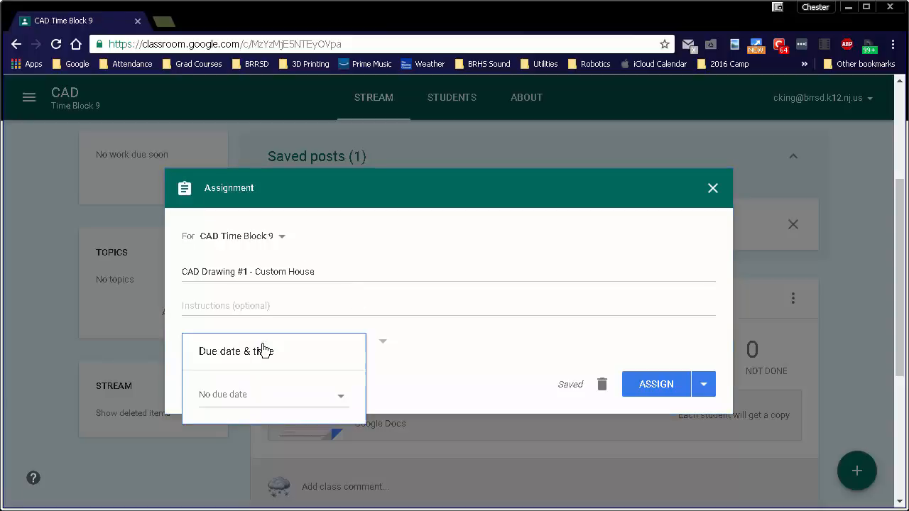
pyautogui.click(339, 402)
pyautogui.click(326, 450)
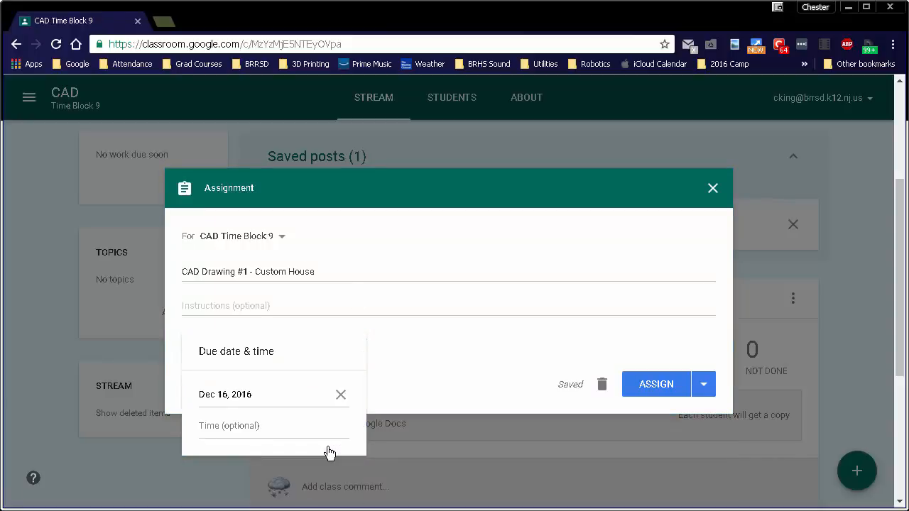
pyautogui.click(435, 325)
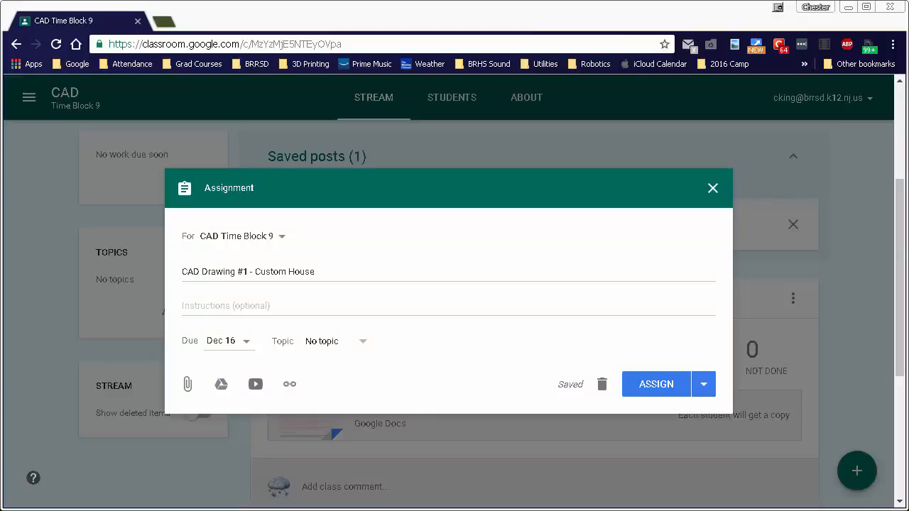
pyautogui.click(256, 385)
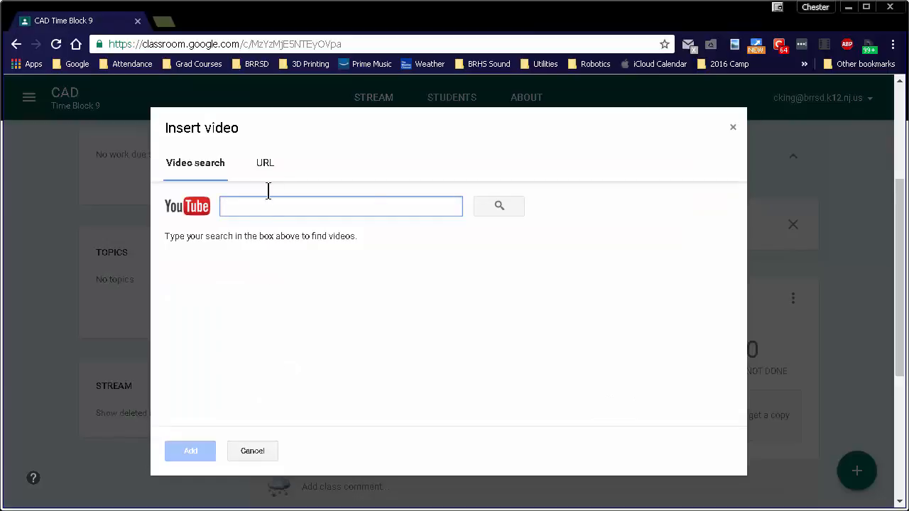
pyautogui.click(263, 164)
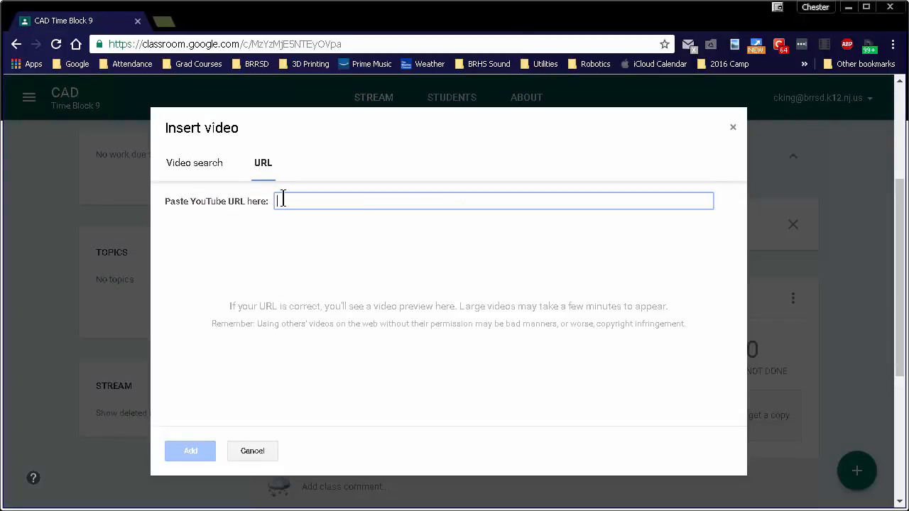
pyautogui.rightClick(291, 201)
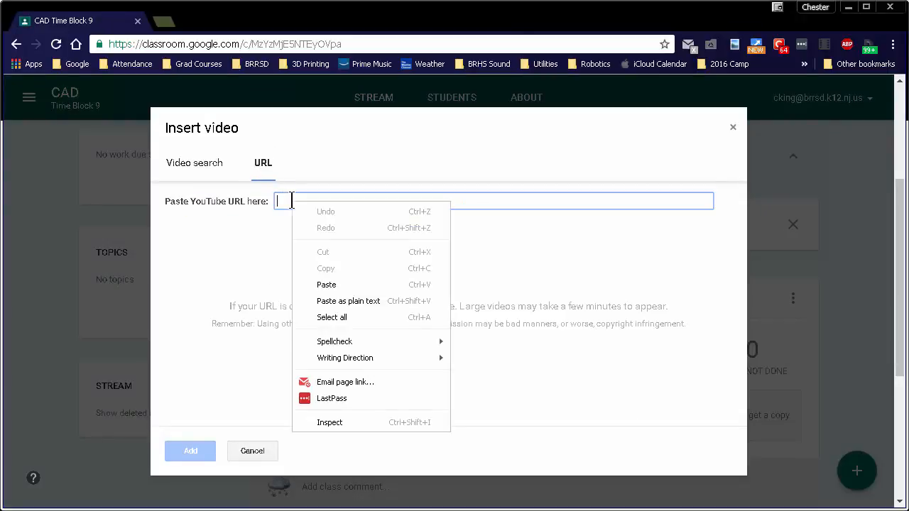
pyautogui.click(332, 286)
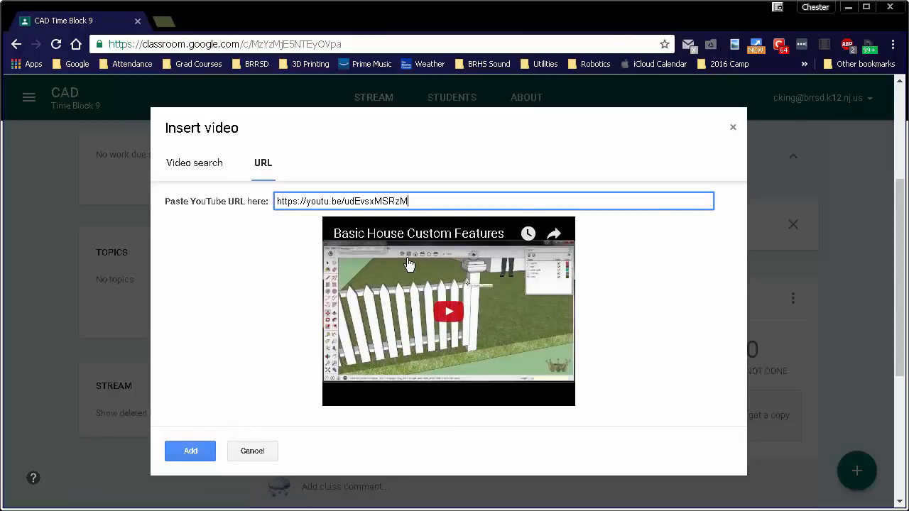
pyautogui.click(195, 455)
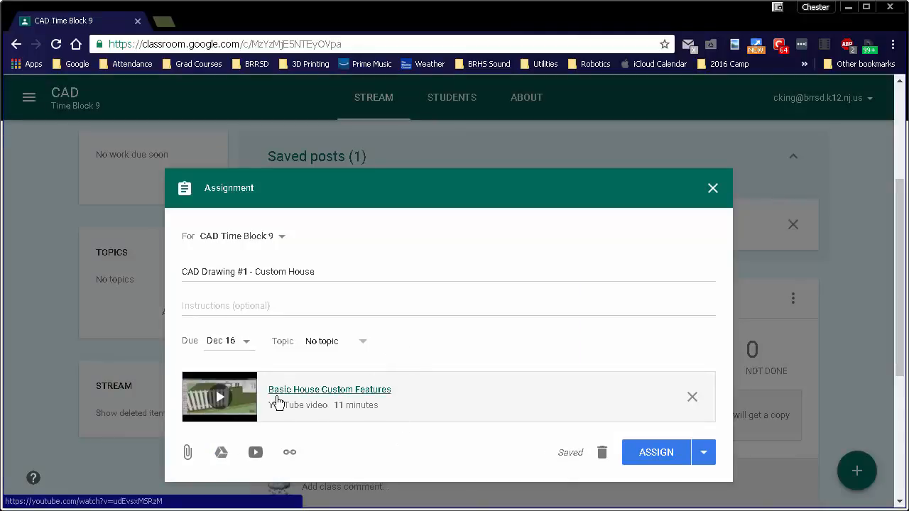
# - Preview the attached "Basic House Custom Features" video with its sound muted, and return to the assignment
pyautogui.click(347, 396)
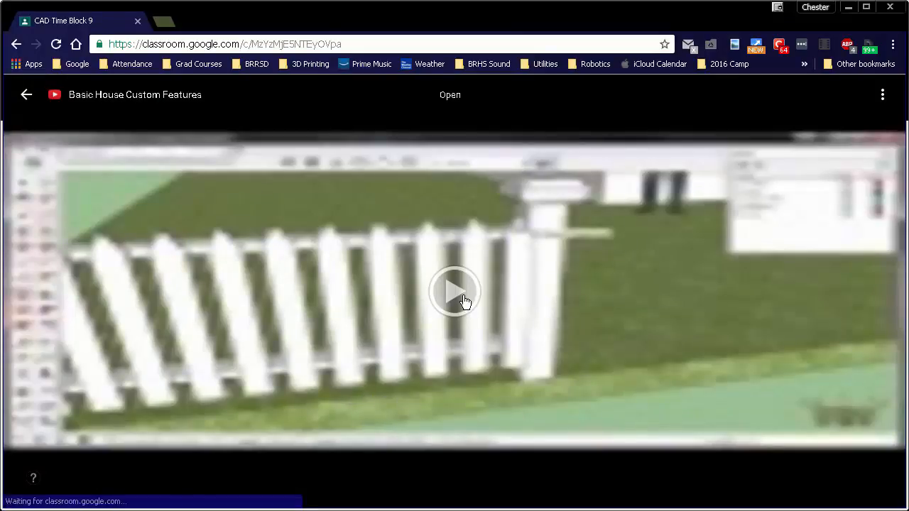
pyautogui.click(463, 301)
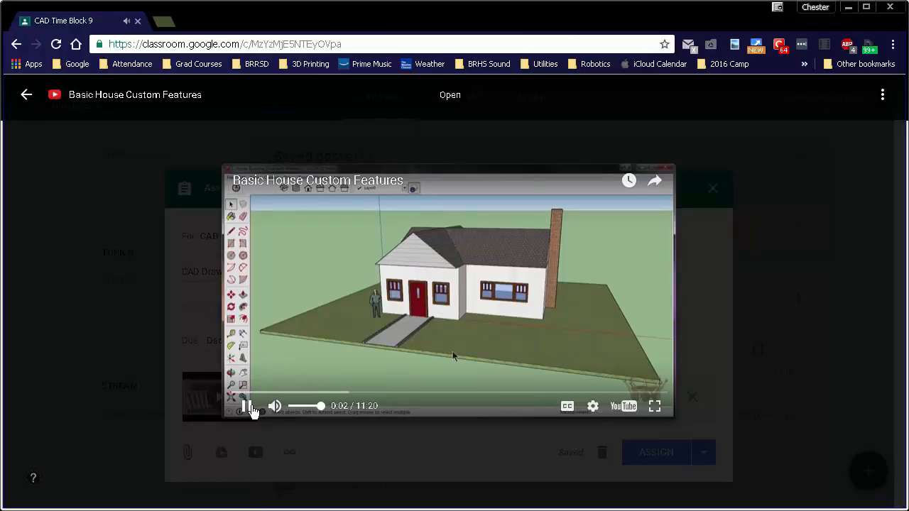
pyautogui.click(277, 408)
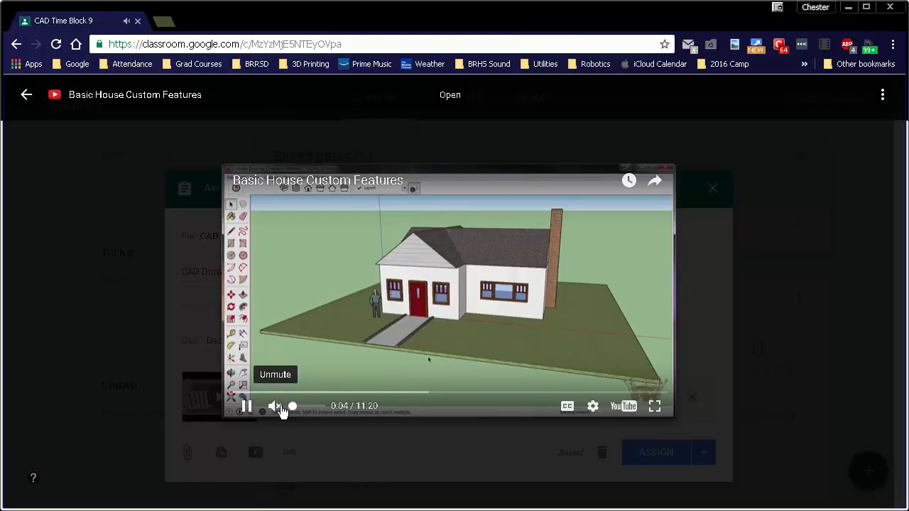
pyautogui.click(26, 95)
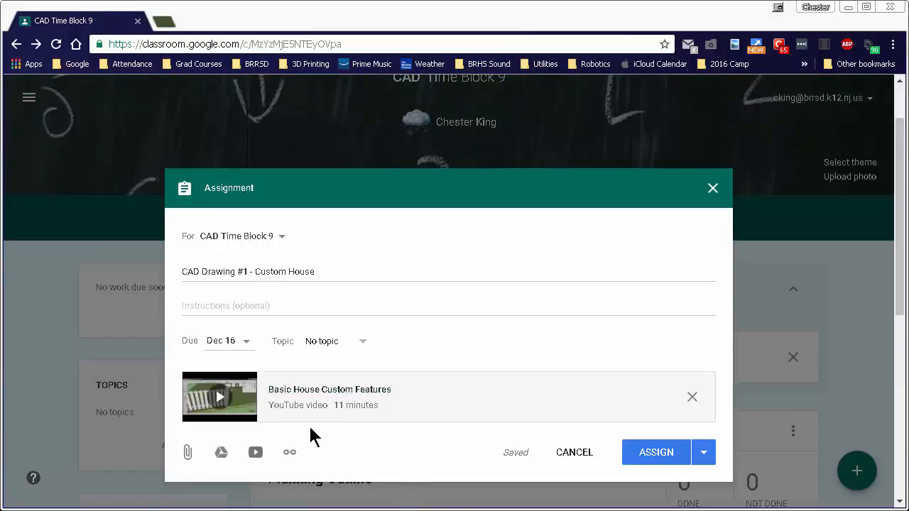
# - Upload the image "L-Shaped House With Custom Features.png" from the computer through Google Drive and attach it to the assignment
pyautogui.click(221, 453)
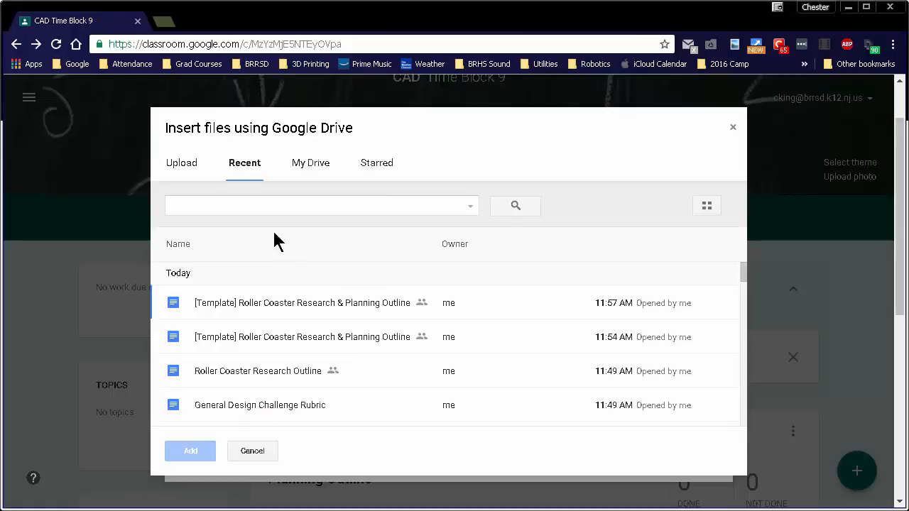
pyautogui.click(183, 164)
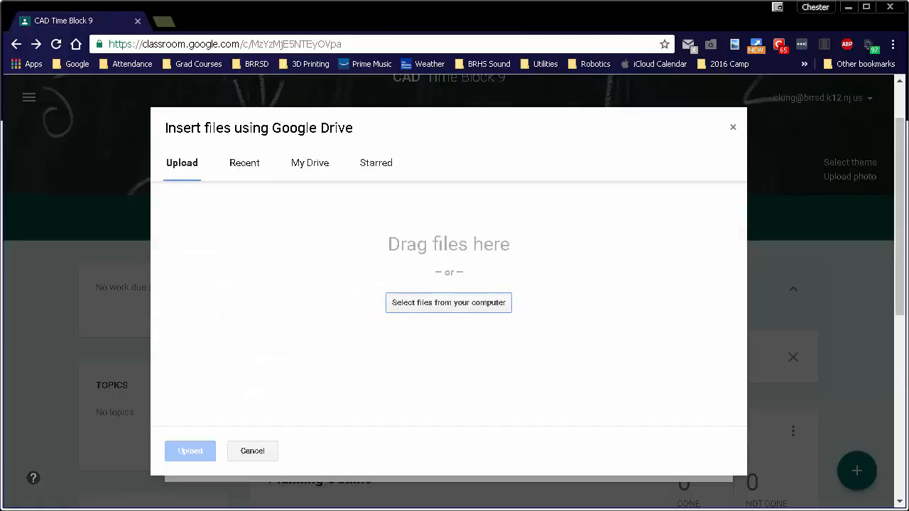
pyautogui.moveTo(908, 74); pyautogui.dragTo(472, 259)
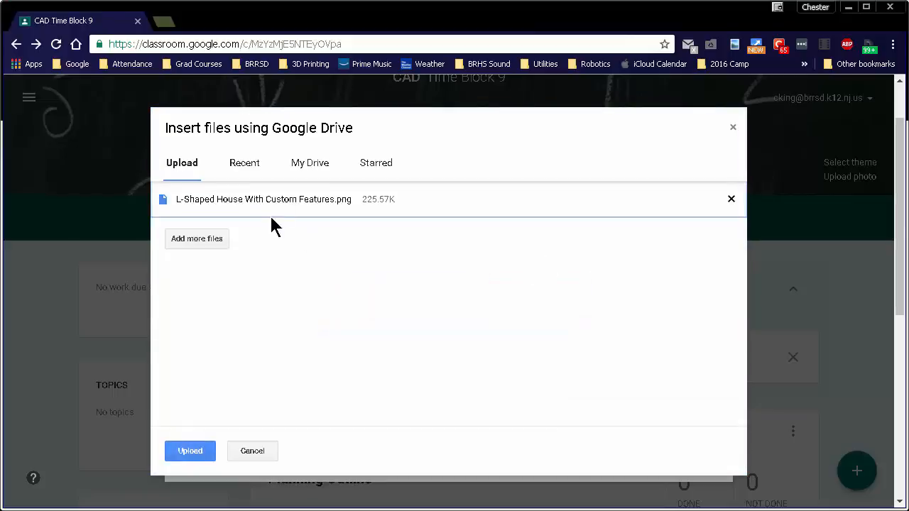
pyautogui.click(192, 450)
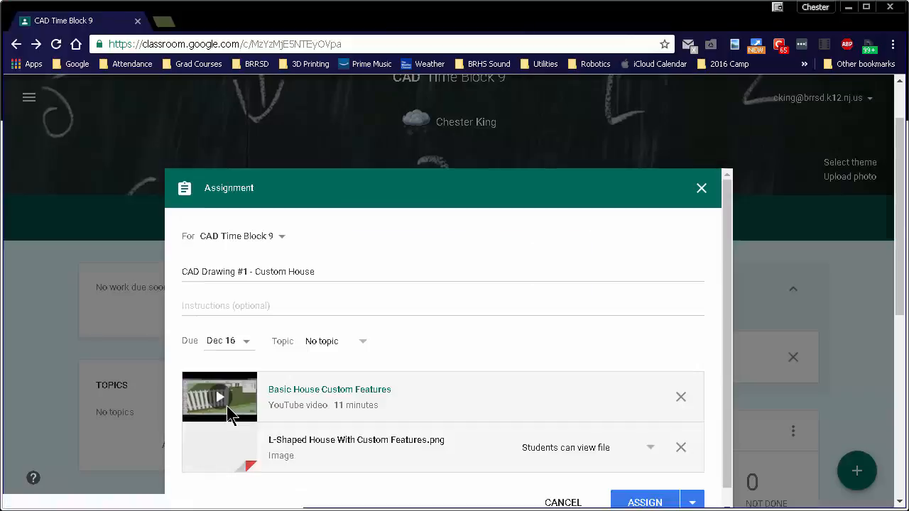
# - Preview the attached L-shaped house image and return to the assignment
pyautogui.scroll(-1, 478, 306)
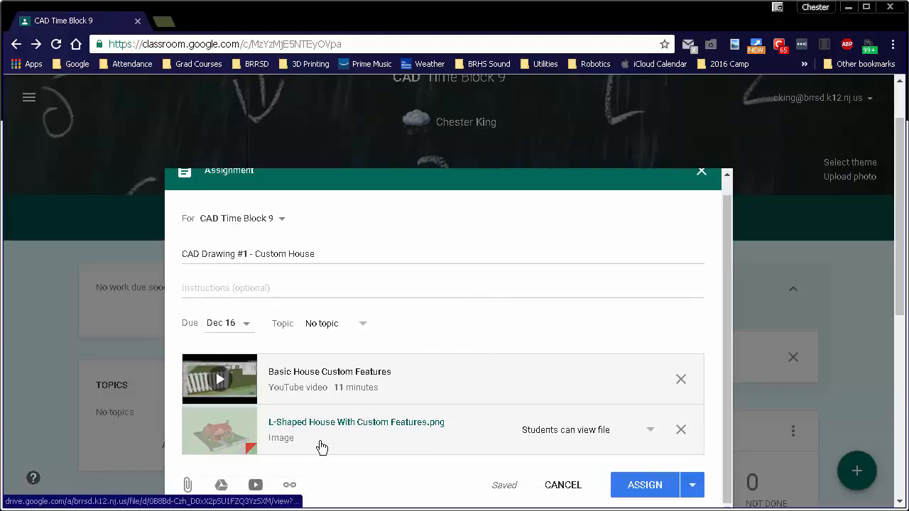
pyautogui.scroll(-1, 253, 438)
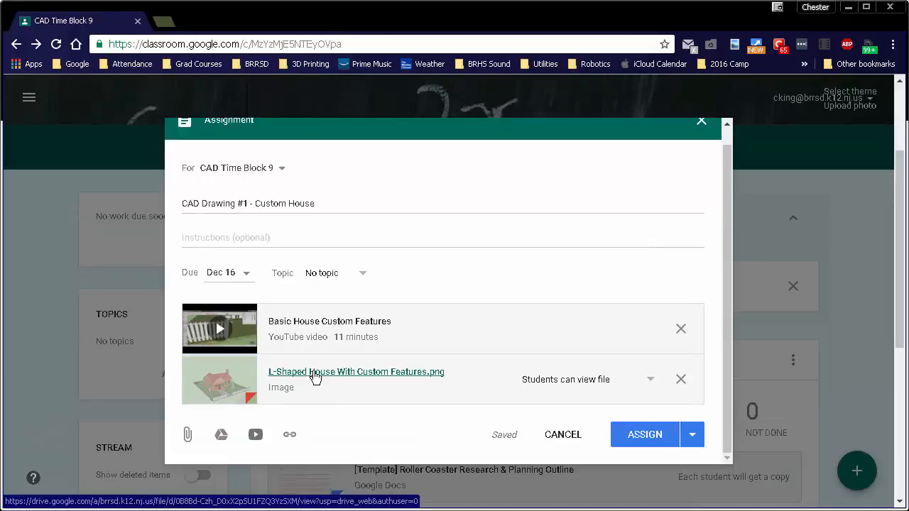
pyautogui.click(332, 380)
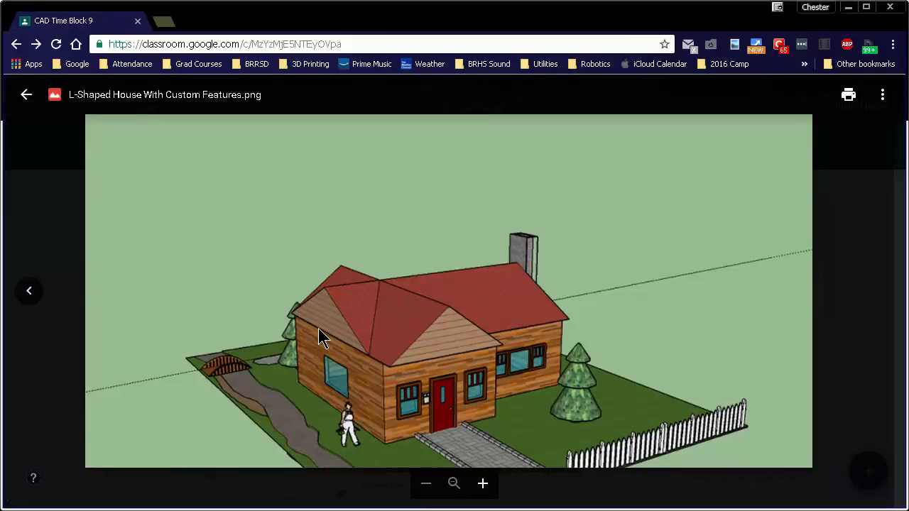
pyautogui.click(28, 96)
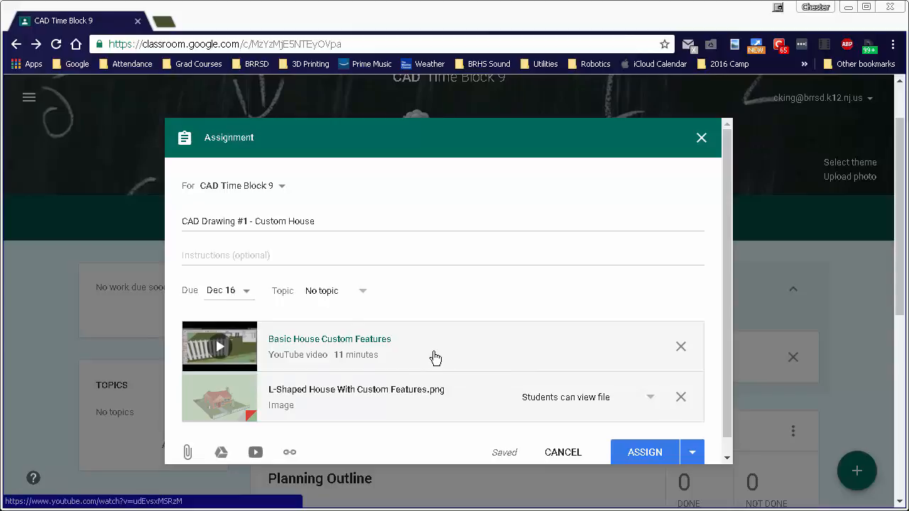
# - Assign "CAD Drawing #1 - Custom House" to the class and view the post in the stream
pyautogui.click(638, 455)
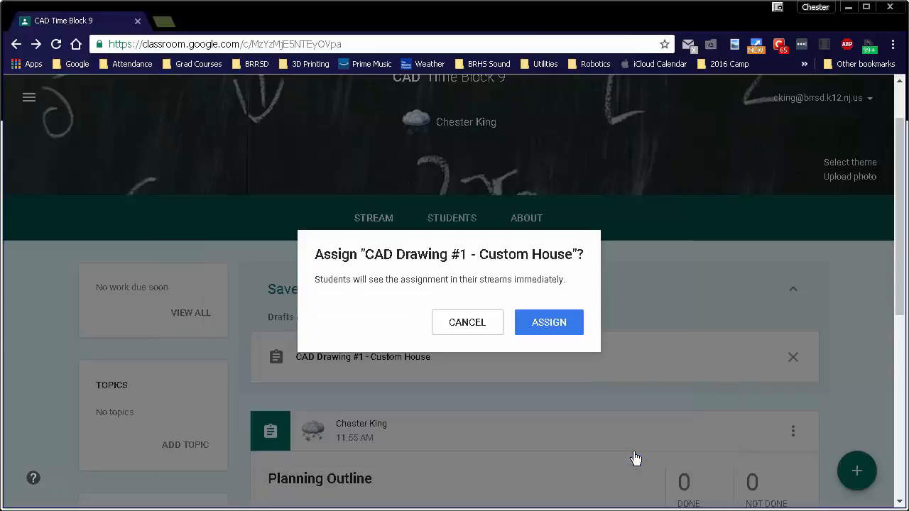
pyautogui.click(544, 334)
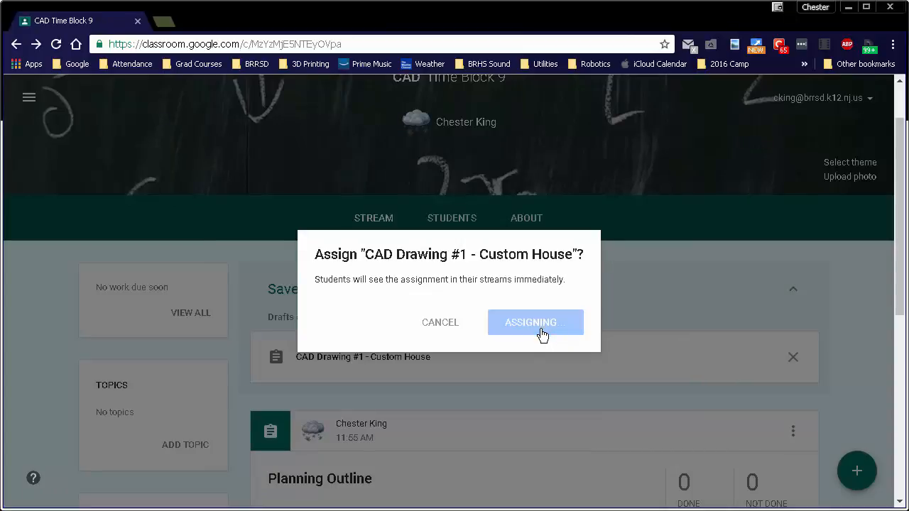
pyautogui.scroll(-1, 543, 323)
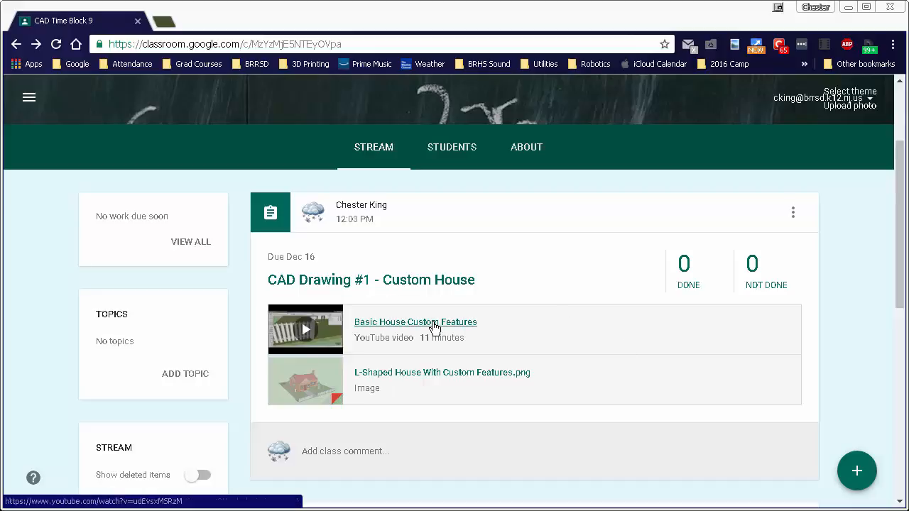
# - Switch to the 3D Modeling Time Block 1 class and look through the assignments posted in its stream
pyautogui.click(29, 97)
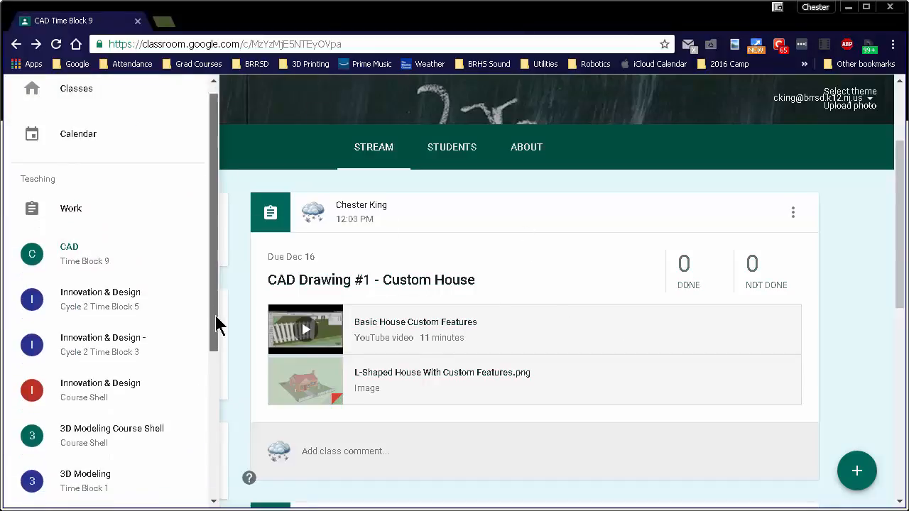
pyautogui.moveTo(219, 320); pyautogui.dragTo(219, 365)
pyautogui.click(85, 395)
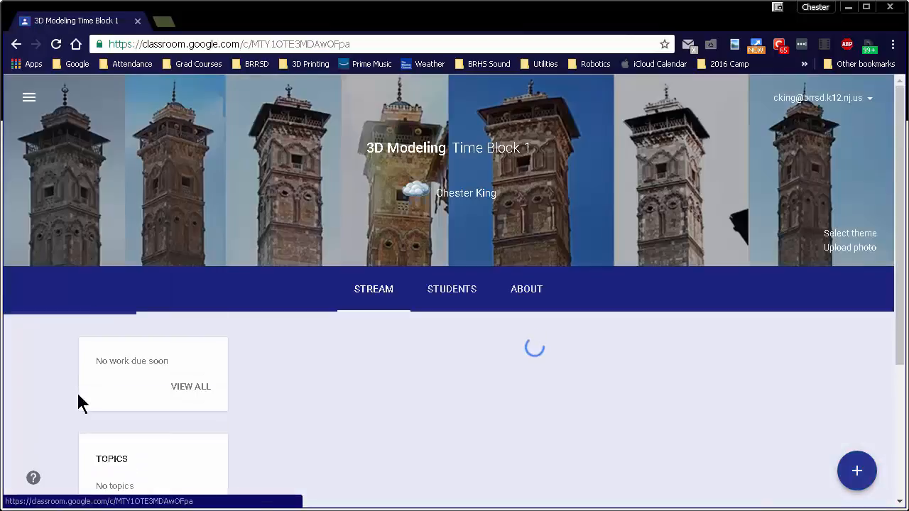
pyautogui.scroll(-2, 625, 327)
pyautogui.scroll(-5, 621, 340)
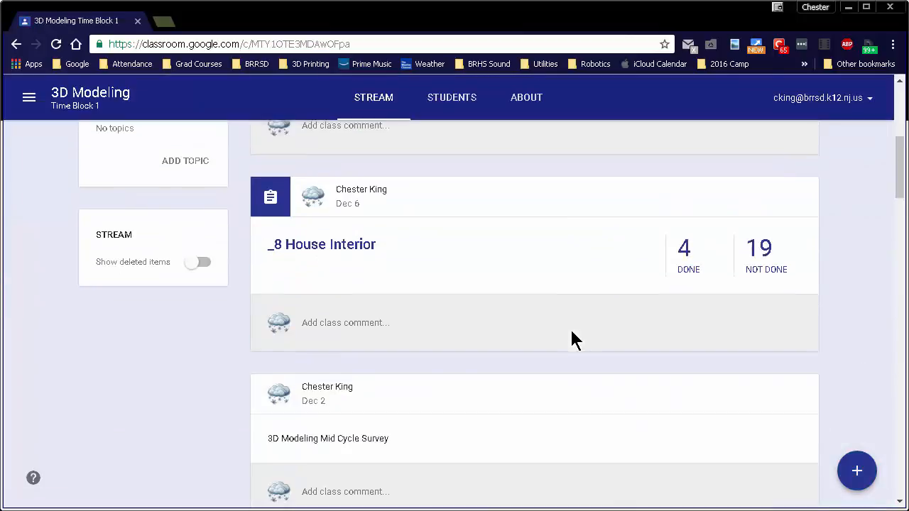
pyautogui.scroll(-8, 570, 330)
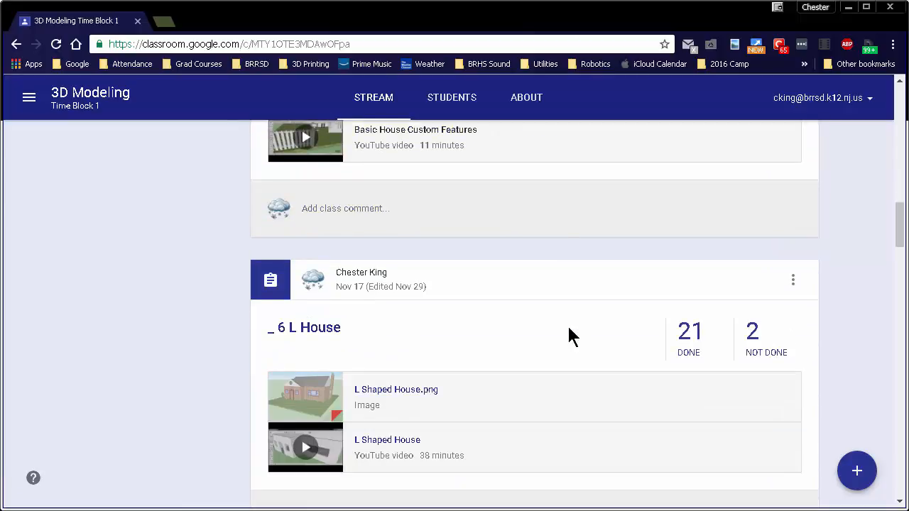
pyautogui.scroll(3, 567, 324)
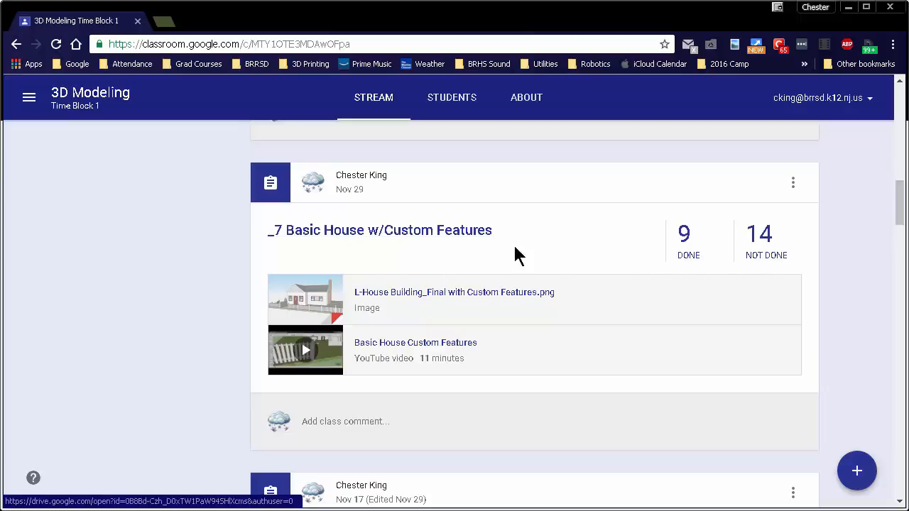
# - Review the student submissions and point value options for "_7 Basic House w/Custom Features", and return to the class stream
pyautogui.click(450, 238)
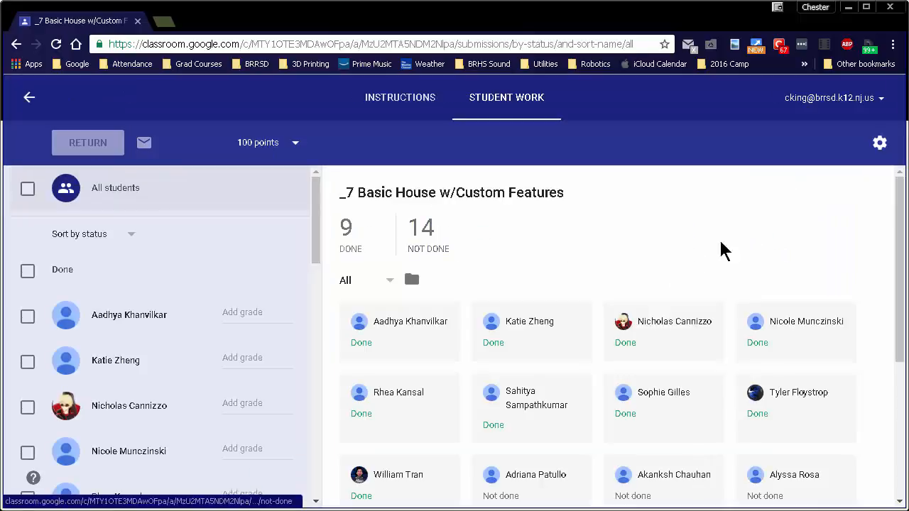
pyautogui.moveTo(899, 229)
pyautogui.mouseDown()
pyautogui.moveTo(900, 253)
pyautogui.moveTo(900, 243)
pyautogui.mouseUp()
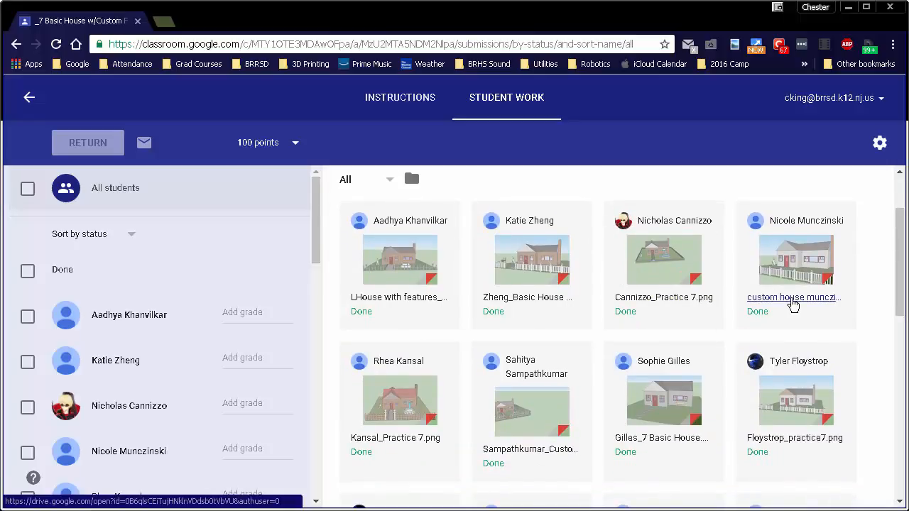
pyautogui.moveTo(894, 289); pyautogui.dragTo(896, 243)
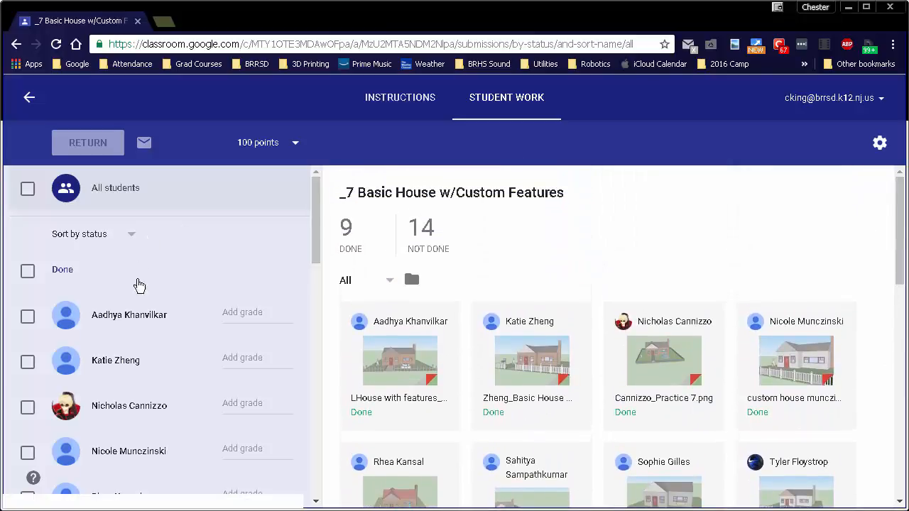
pyautogui.click(294, 139)
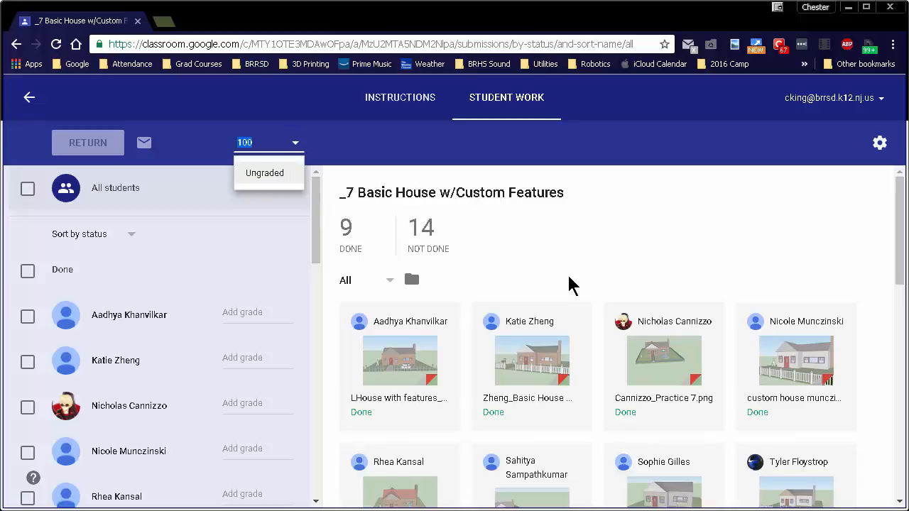
pyautogui.click(616, 264)
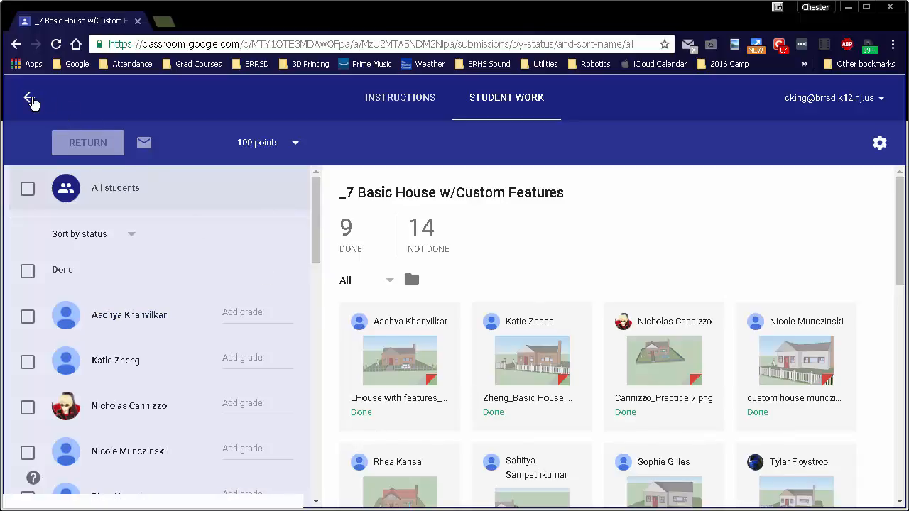
pyautogui.click(32, 98)
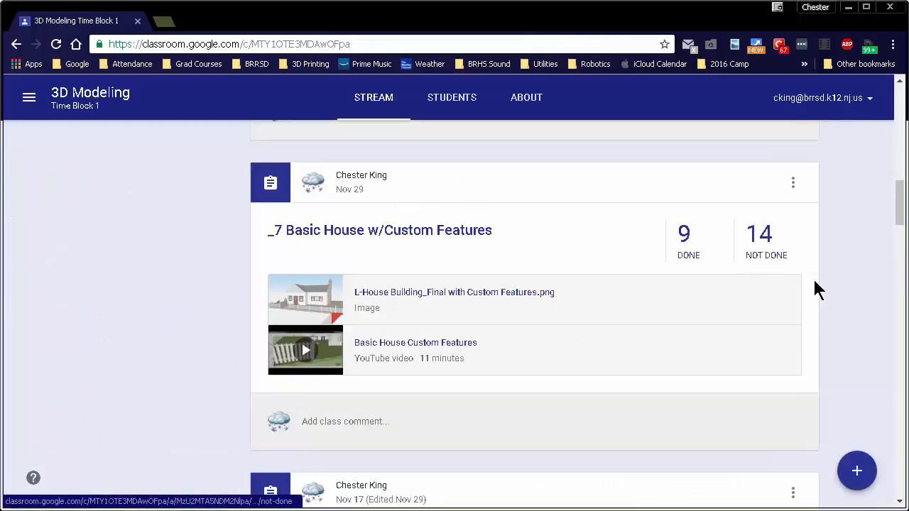
# - Examine the "3D Modeling Mid Cycle Survey" Google Form linked in the stream, and return to the class
pyautogui.scroll(1, 820, 281)
pyautogui.scroll(3, 821, 287)
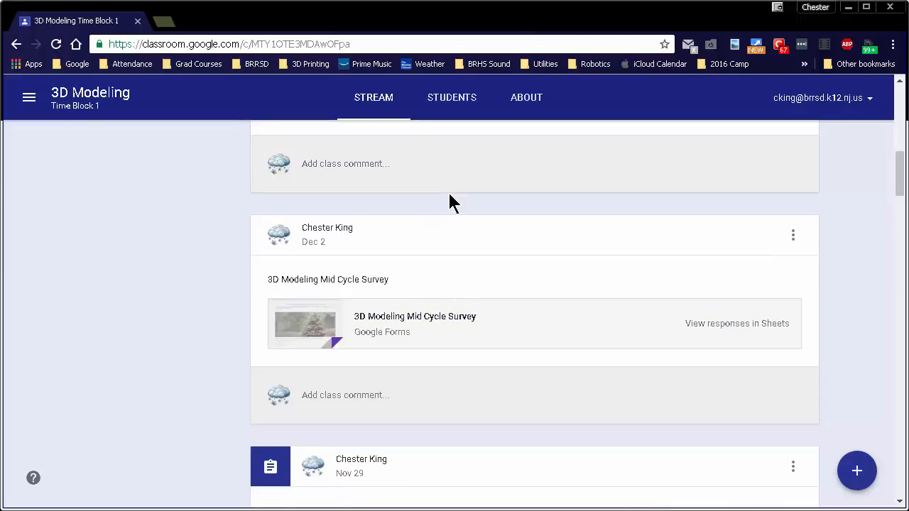
pyautogui.click(433, 326)
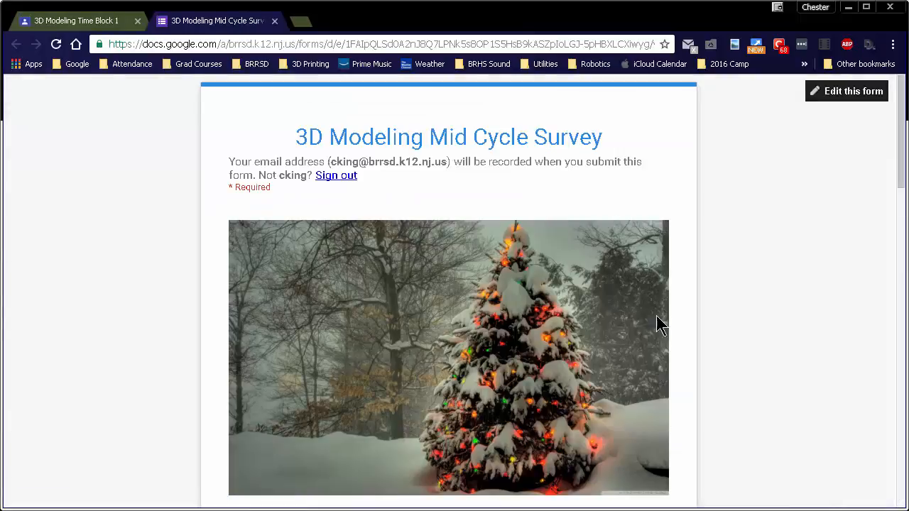
pyautogui.moveTo(903, 170)
pyautogui.mouseDown()
pyautogui.moveTo(899, 469)
pyautogui.moveTo(900, 133)
pyautogui.mouseUp()
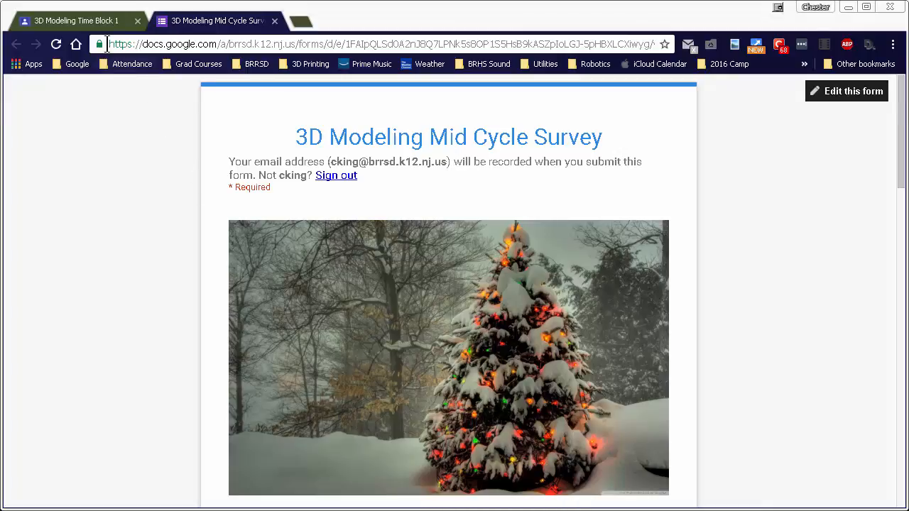
pyautogui.click(77, 21)
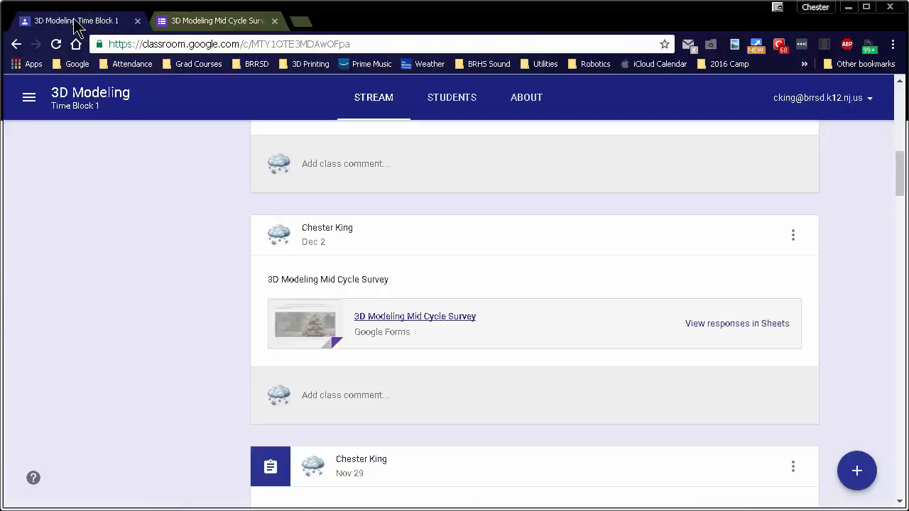
# - Go back to the CAD Time Block 9 class and view the Custom House assignment in its stream
pyautogui.click(29, 98)
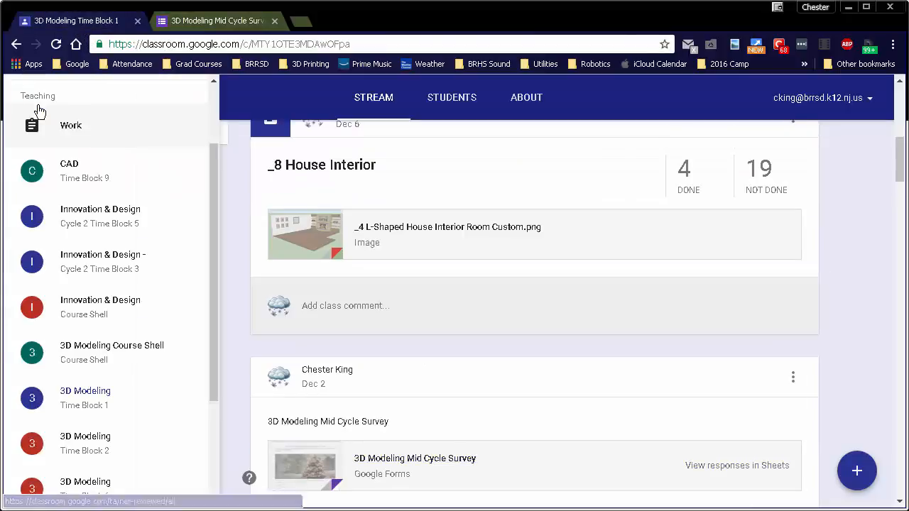
pyautogui.click(80, 183)
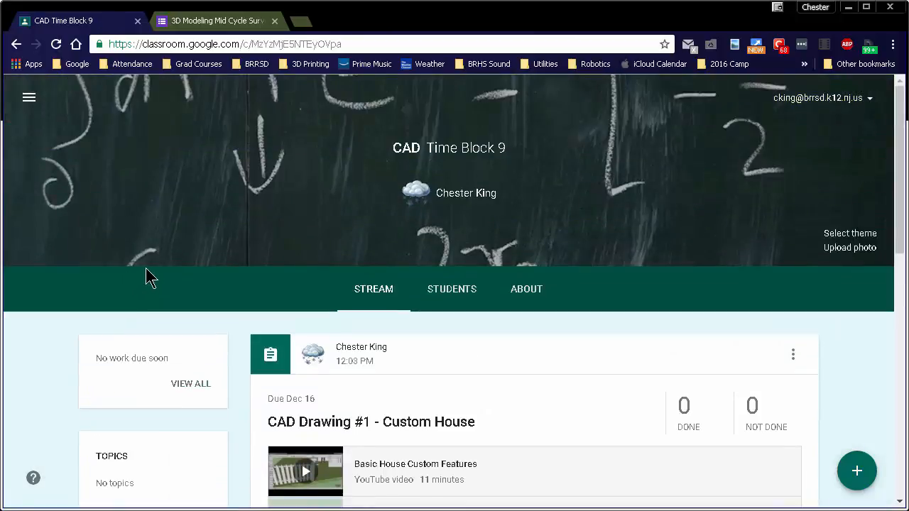
pyautogui.scroll(-2, 294, 234)
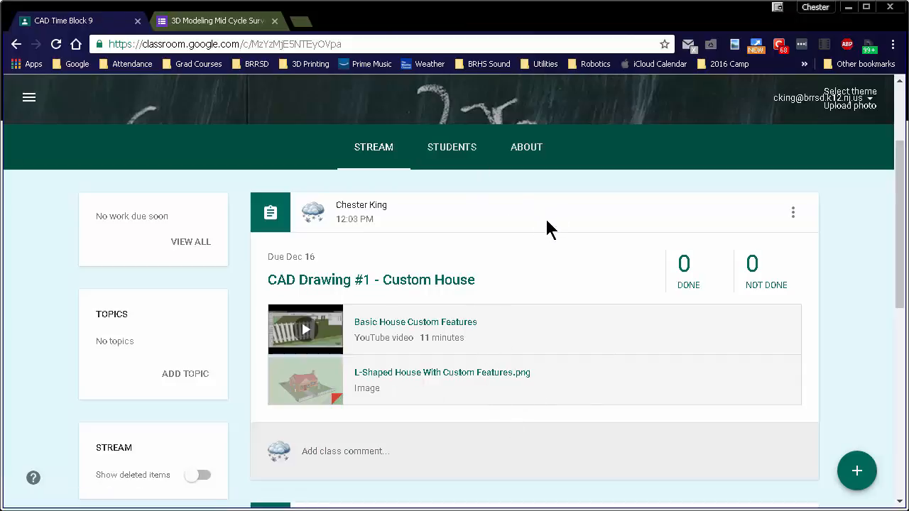
# - Examine the class's student page and browse the contacts available for inviting students, without inviting anyone
pyautogui.click(456, 155)
pyautogui.scroll(-1, 450, 410)
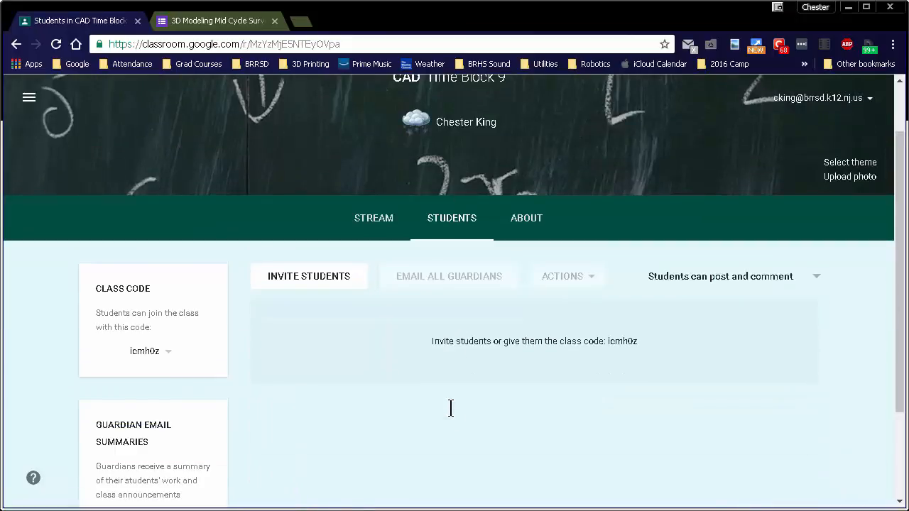
pyautogui.scroll(-2, 450, 407)
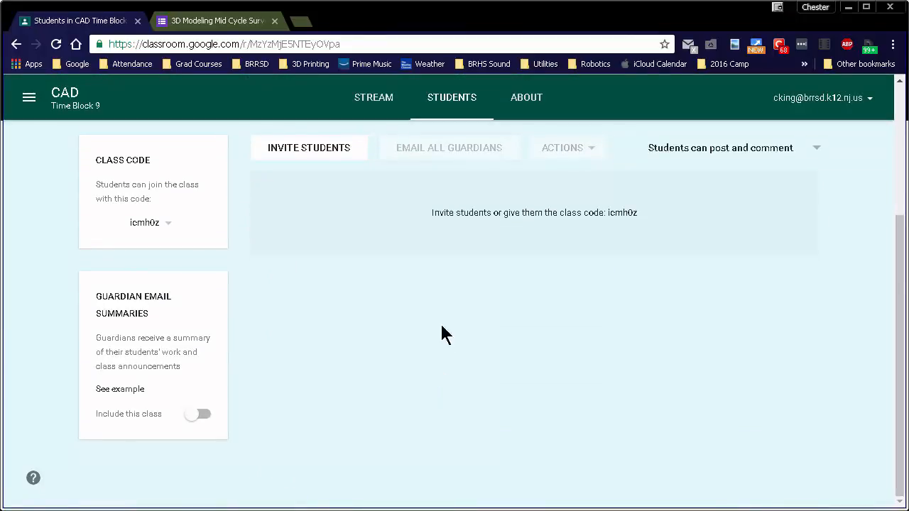
pyautogui.click(330, 164)
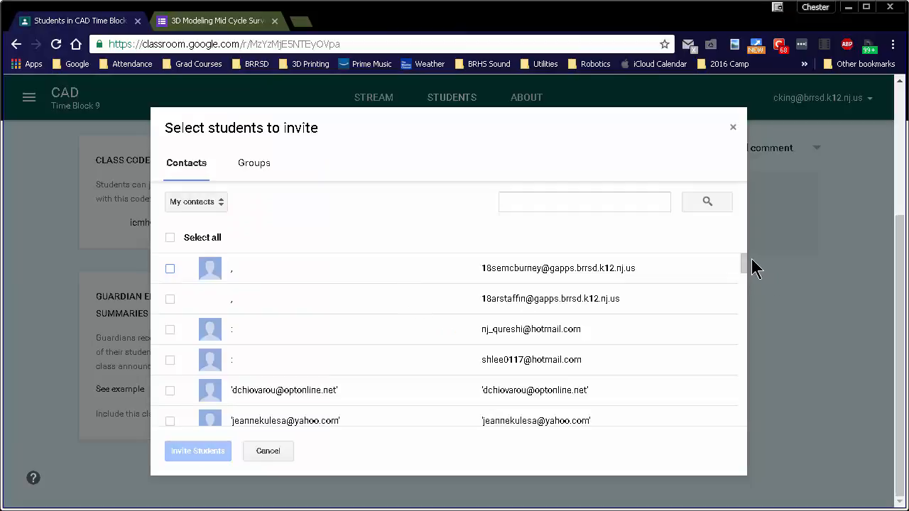
pyautogui.moveTo(744, 270); pyautogui.dragTo(736, 126)
pyautogui.click(732, 127)
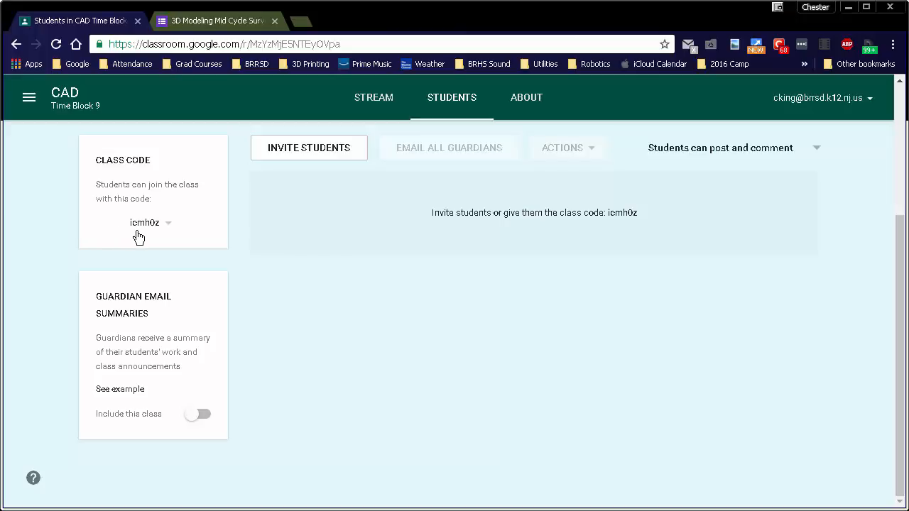
# - Check the class code that students use to join, and return to the class stream
pyautogui.click(169, 232)
pyautogui.click(234, 241)
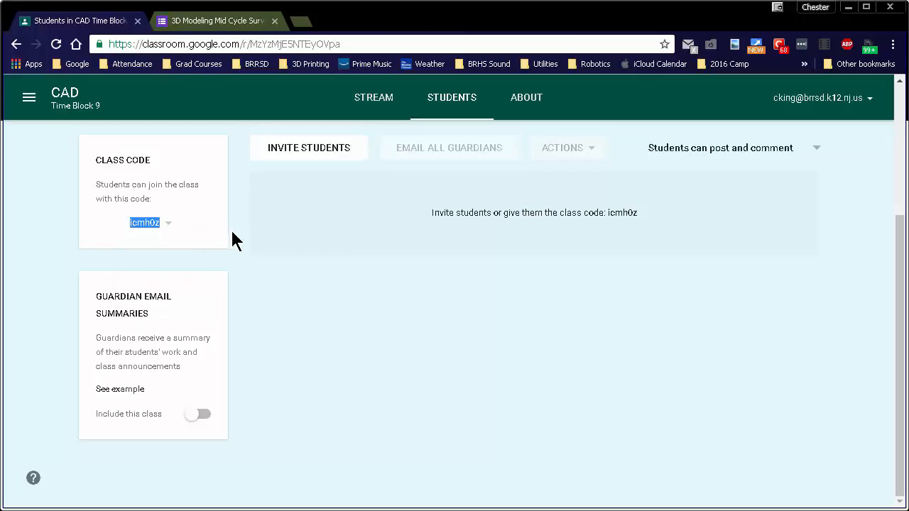
pyautogui.click(116, 206)
pyautogui.click(376, 96)
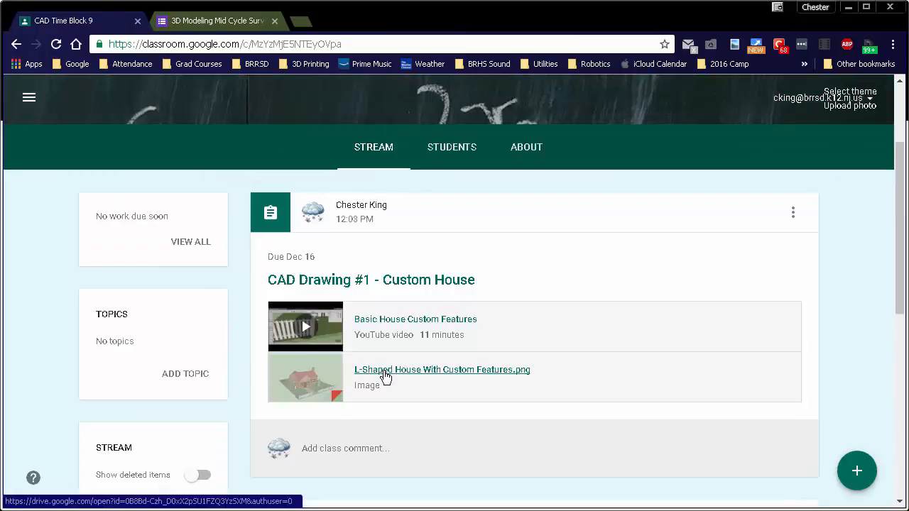